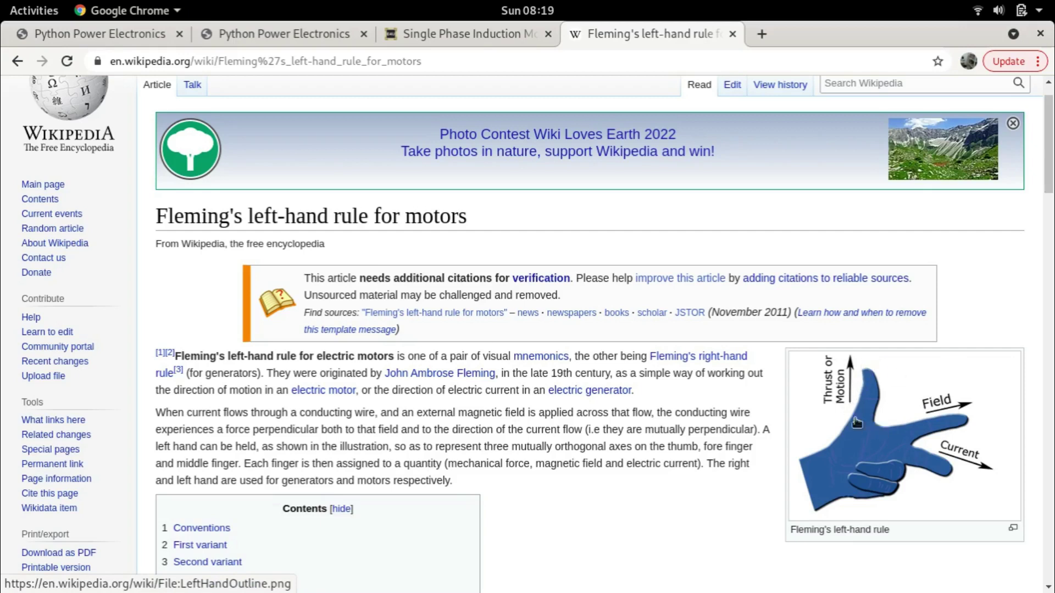
Step: Switch to Inkscape's conductorforce.svg window
{"action": "key", "text": "alt+Tab"}
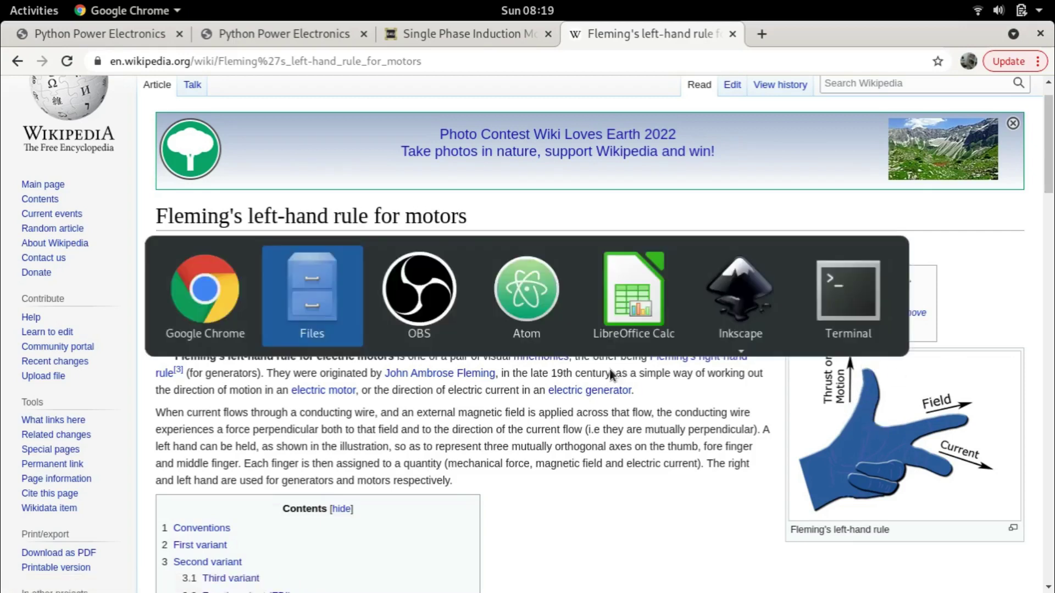
{"action": "mouse_move", "coordinate": [760, 292]}
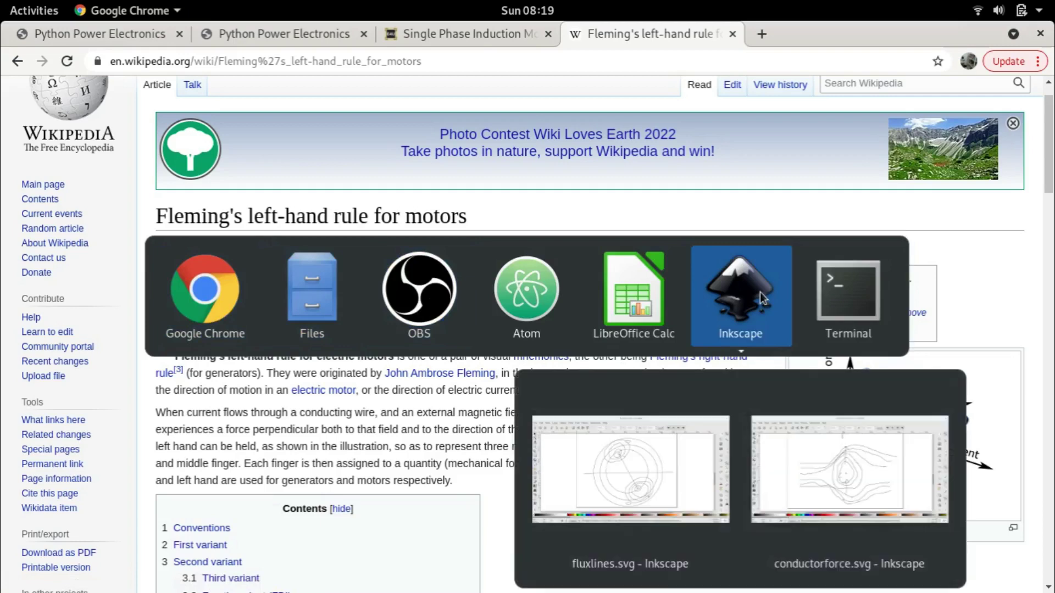
{"action": "left_click", "coordinate": [844, 474]}
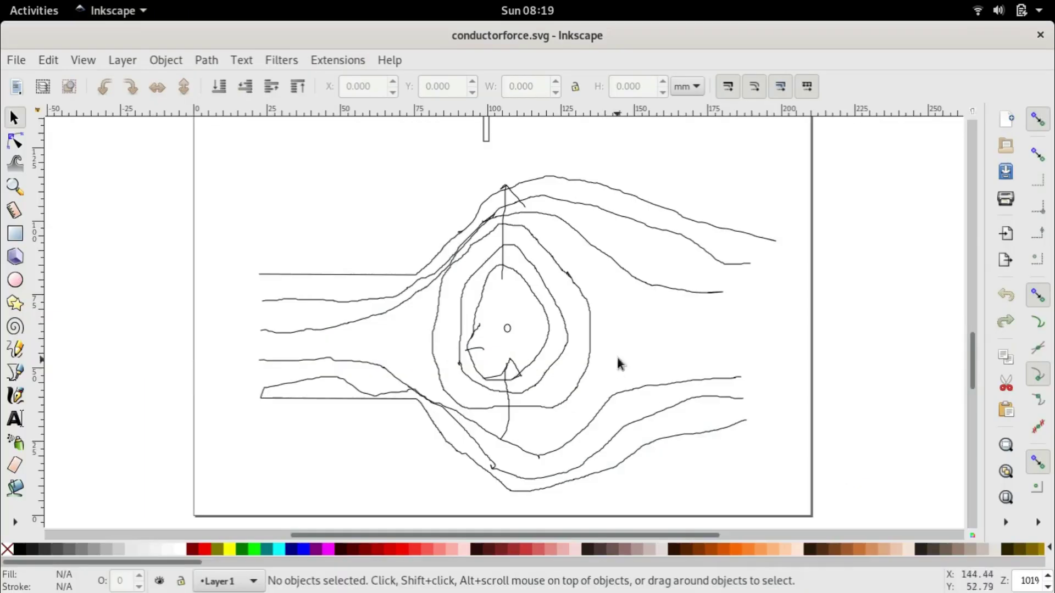
Step: Scroll over the magnet and field-line sketches, then switch back to the browser
{"action": "scroll", "coordinate": [500, 300], "scroll_direction": "up", "scroll_amount": 2}
{"action": "scroll", "coordinate": [500, 299], "scroll_direction": "up", "scroll_amount": 8}
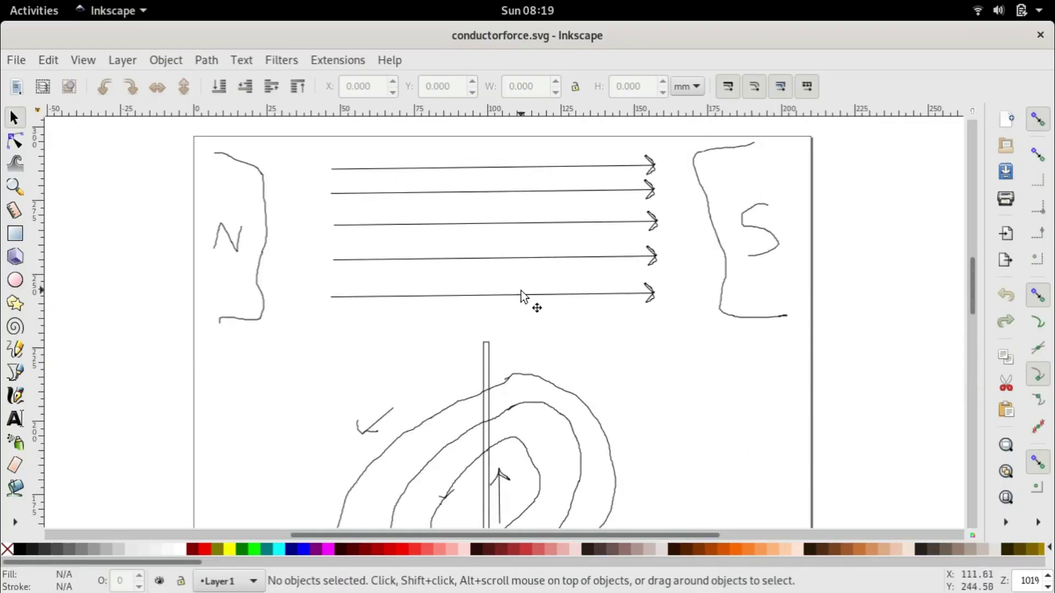
{"action": "scroll", "coordinate": [539, 337], "scroll_direction": "down", "scroll_amount": 4}
{"action": "scroll", "coordinate": [511, 328], "scroll_direction": "down", "scroll_amount": 3}
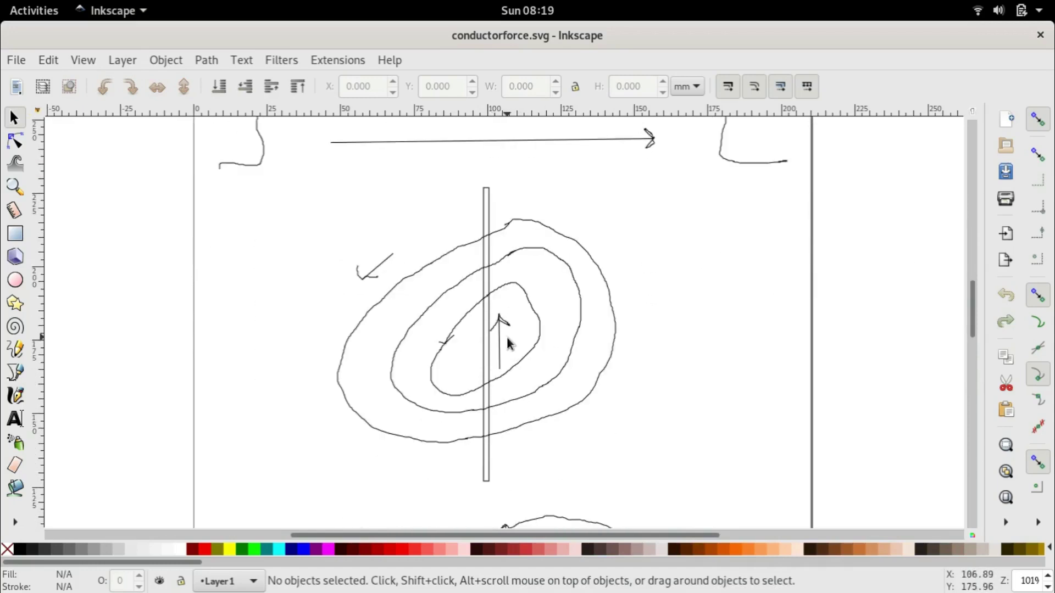
{"action": "scroll", "coordinate": [541, 341], "scroll_direction": "down", "scroll_amount": 7}
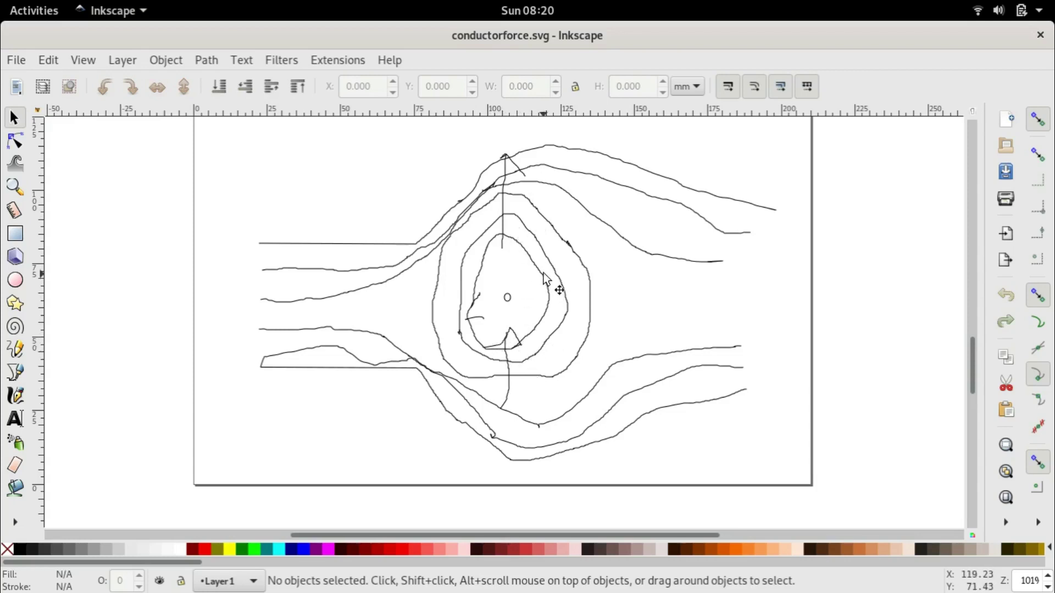
{"action": "key", "text": "alt+Tab"}
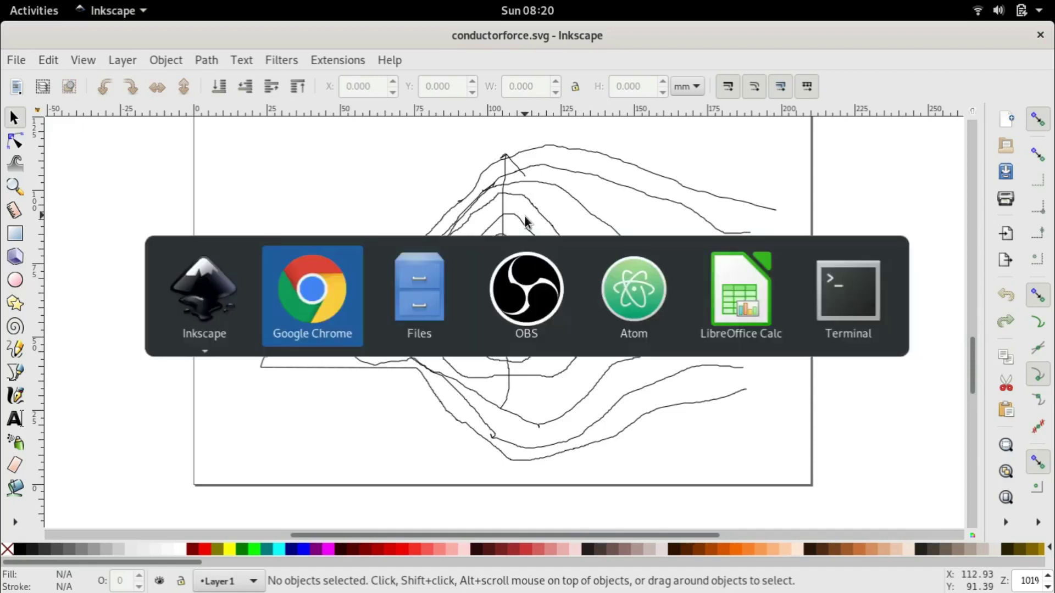
Step: Scroll the Fleming's left-hand rule Wikipedia page in Chrome, then go to the Python Power Electronics tab
{"action": "left_click", "coordinate": [287, 268]}
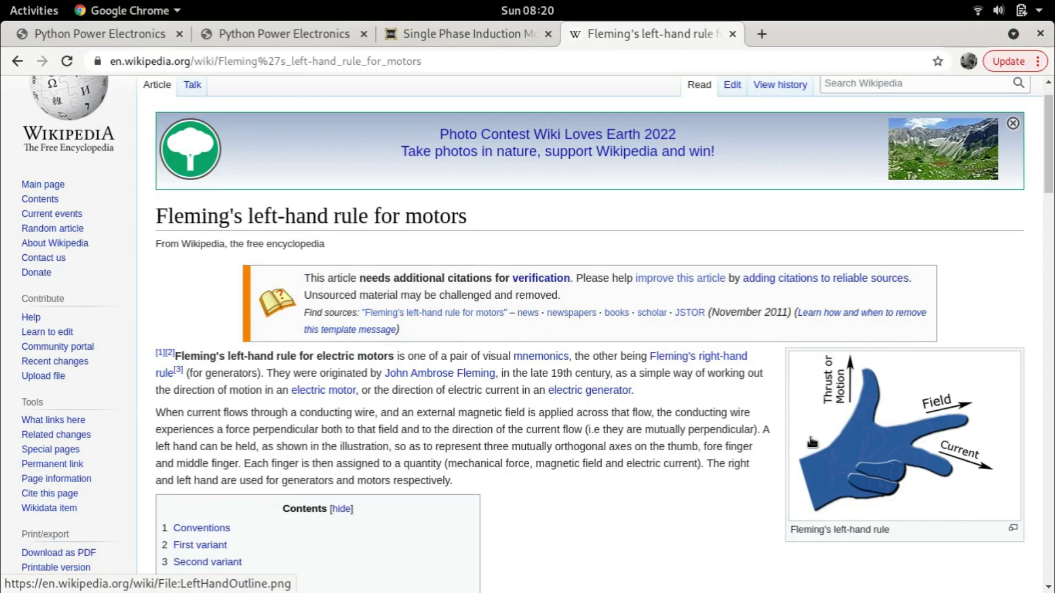
{"action": "scroll", "coordinate": [812, 443], "scroll_direction": "down", "scroll_amount": 1}
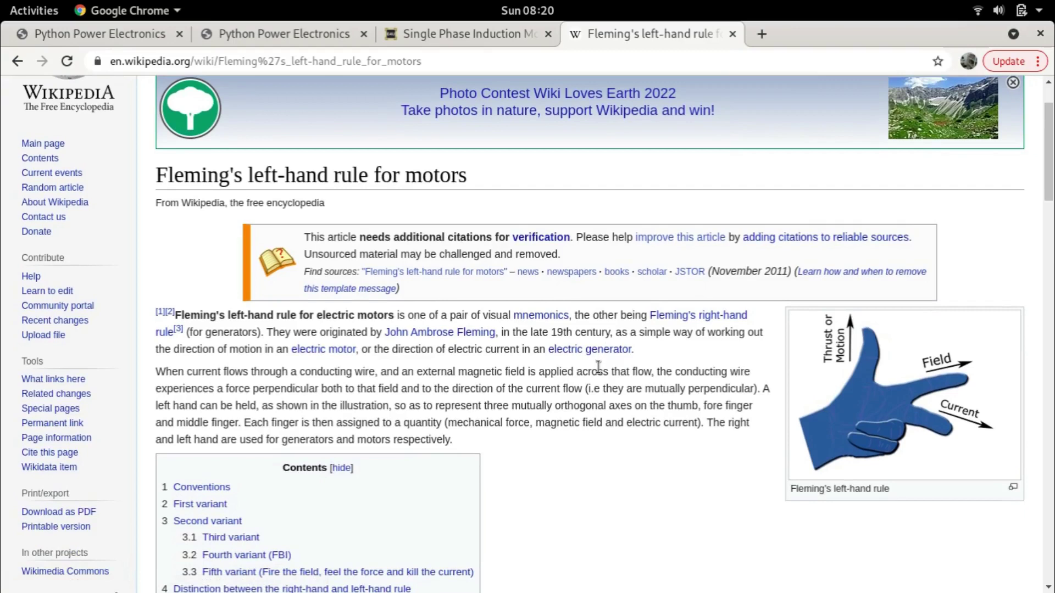
{"action": "left_click", "coordinate": [272, 32]}
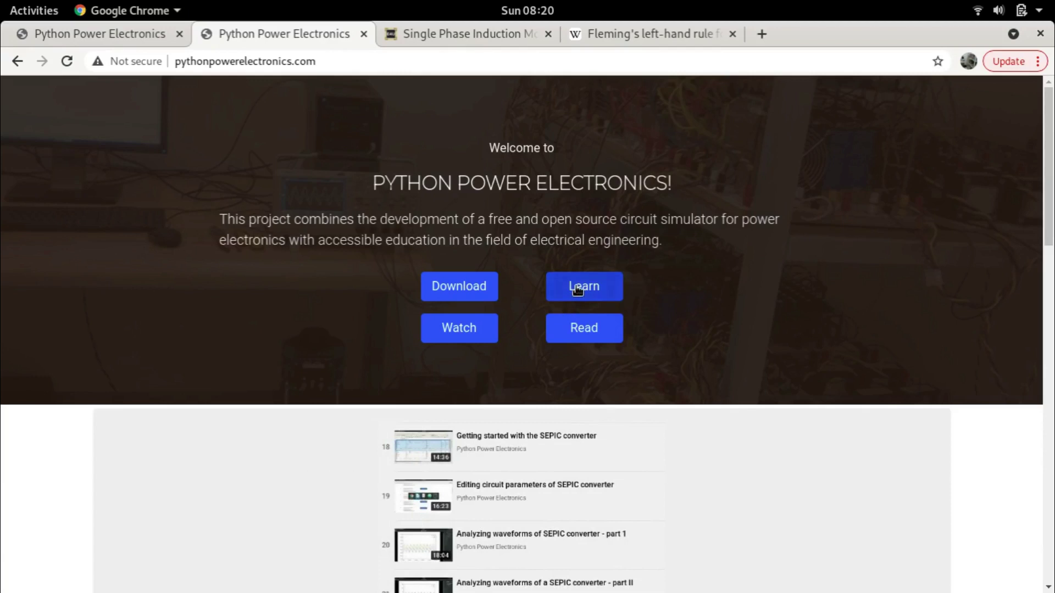
Step: Open the Learn page and expand the Python circuit simulation, digital signal processing and magnetics courses
{"action": "left_click", "coordinate": [578, 290]}
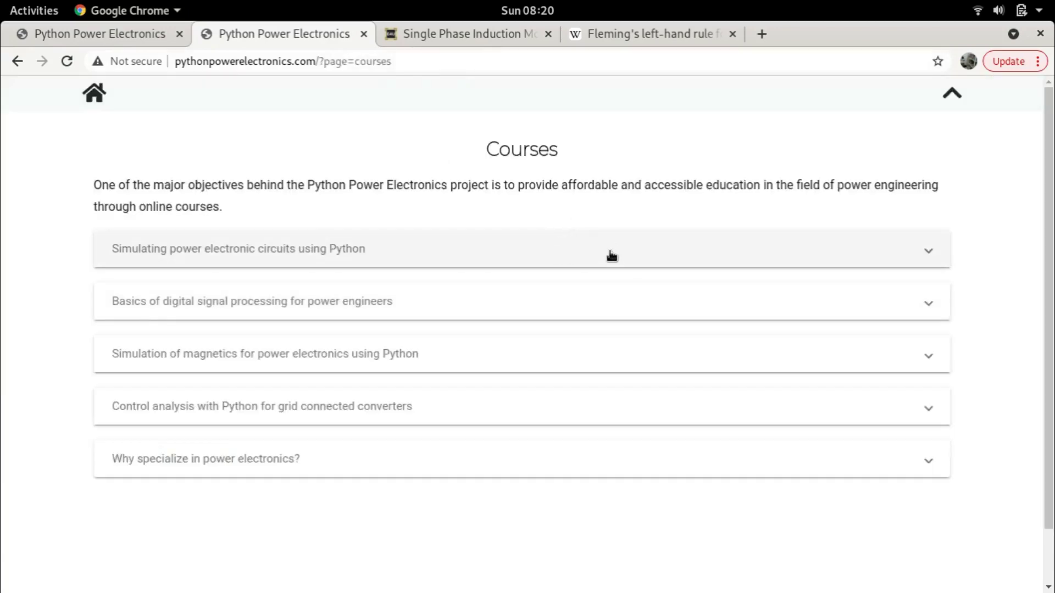
{"action": "left_click", "coordinate": [930, 248]}
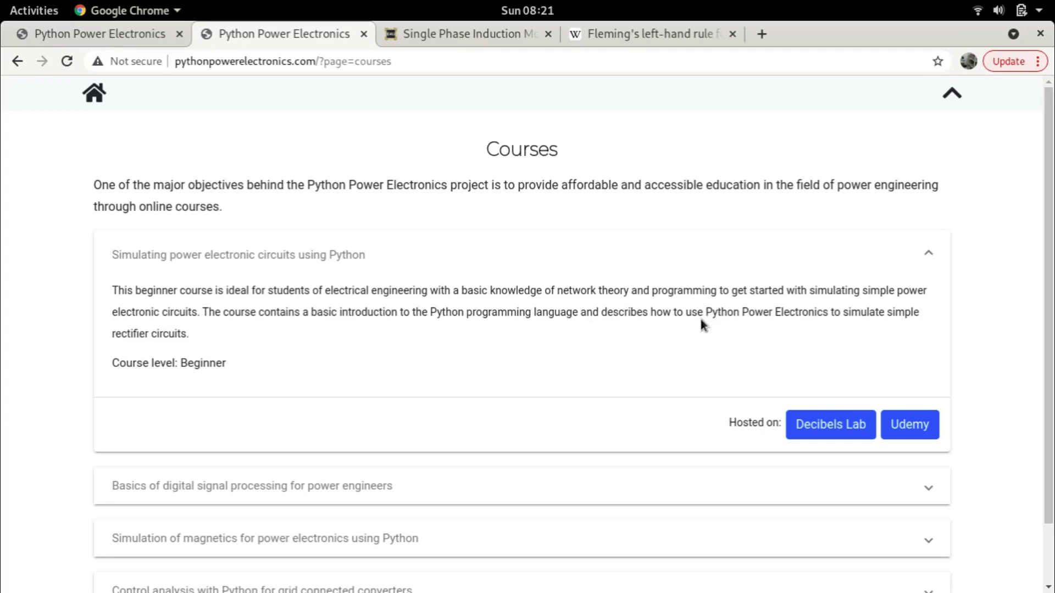
{"action": "scroll", "coordinate": [685, 358], "scroll_direction": "down", "scroll_amount": 1}
{"action": "left_click", "coordinate": [922, 428]}
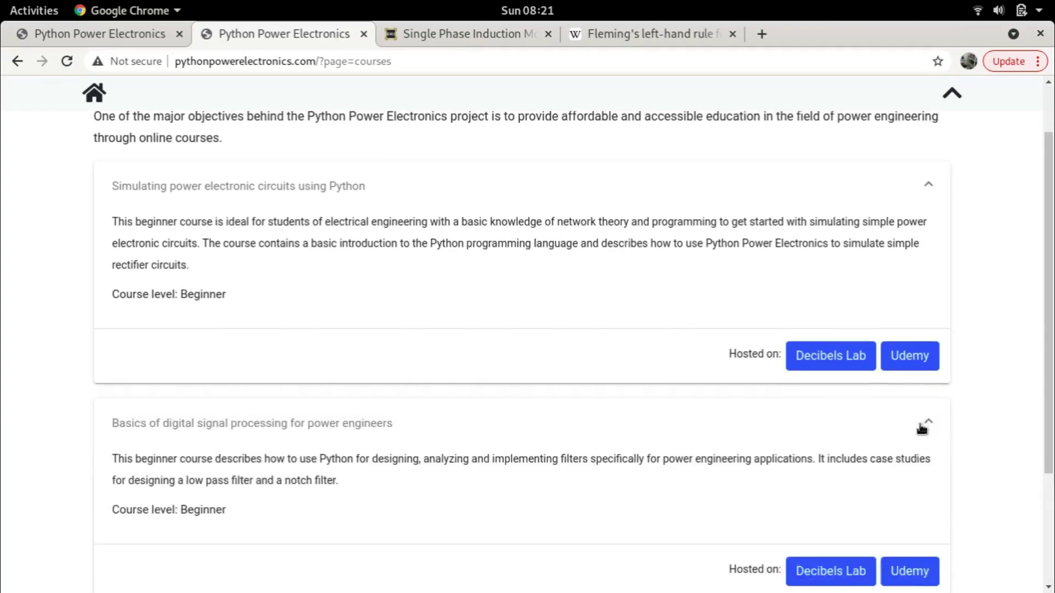
{"action": "scroll", "coordinate": [365, 352], "scroll_direction": "down", "scroll_amount": 3}
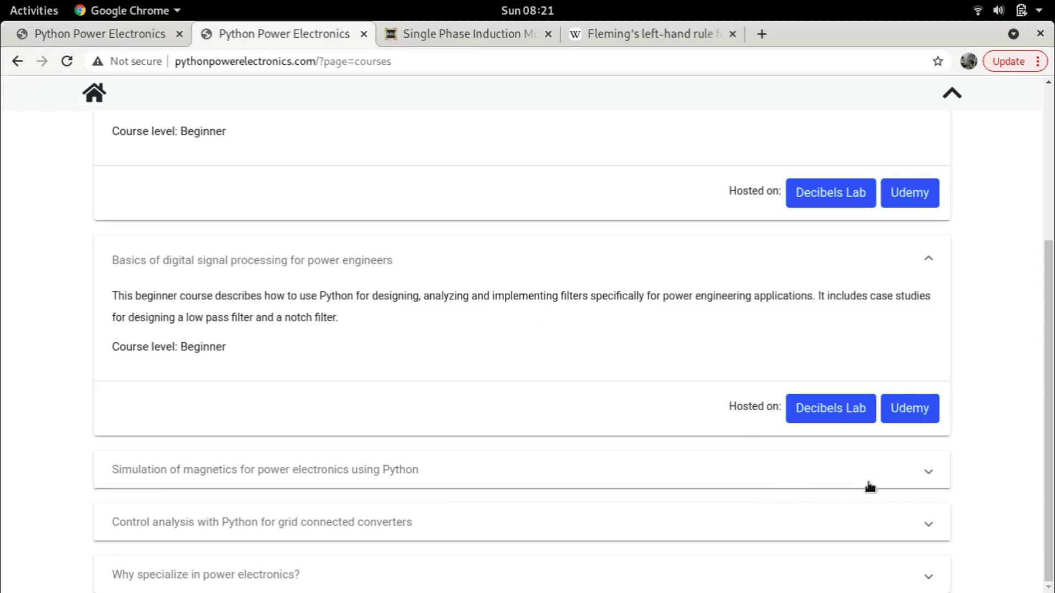
{"action": "left_click", "coordinate": [883, 471]}
{"action": "scroll", "coordinate": [434, 321], "scroll_direction": "down", "scroll_amount": 5}
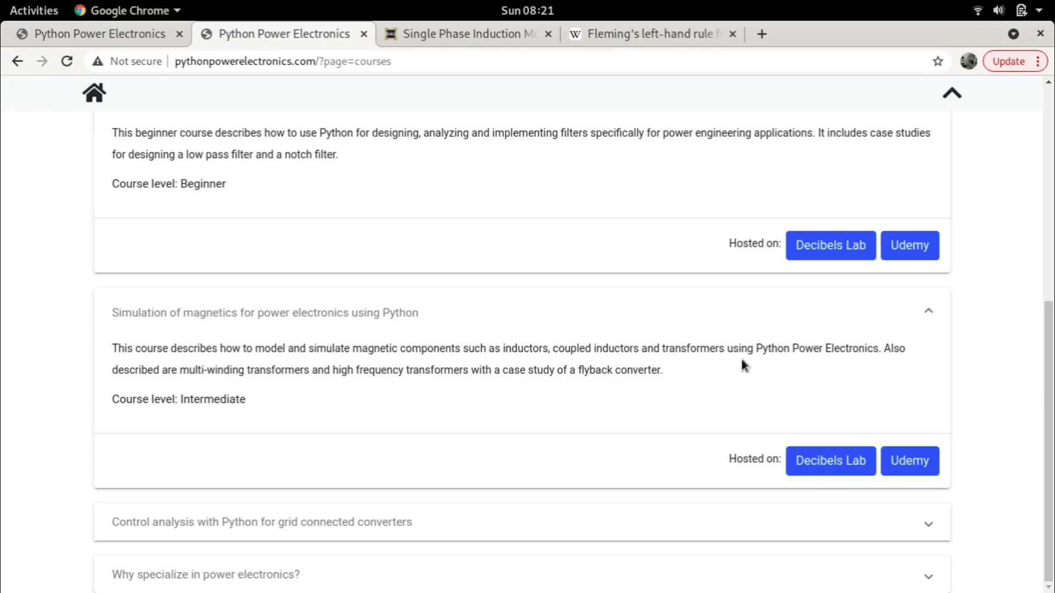
Step: Expand the 'Control analysis' and 'Why specialize in power electronics?' courses, then scroll back through the page
{"action": "left_click", "coordinate": [923, 523]}
{"action": "scroll", "coordinate": [396, 399], "scroll_direction": "down", "scroll_amount": 3}
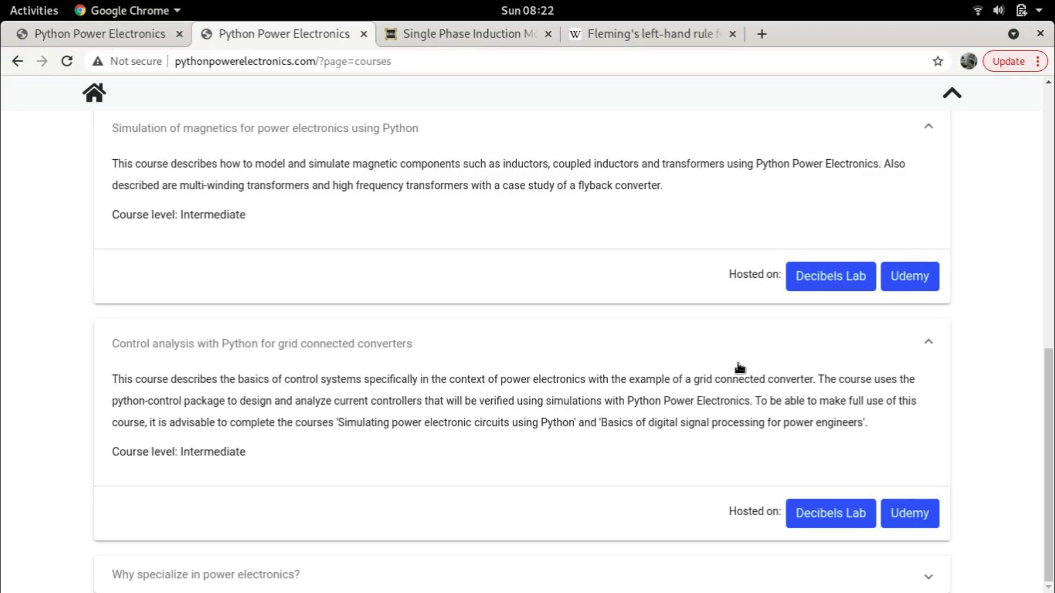
{"action": "left_click", "coordinate": [640, 577]}
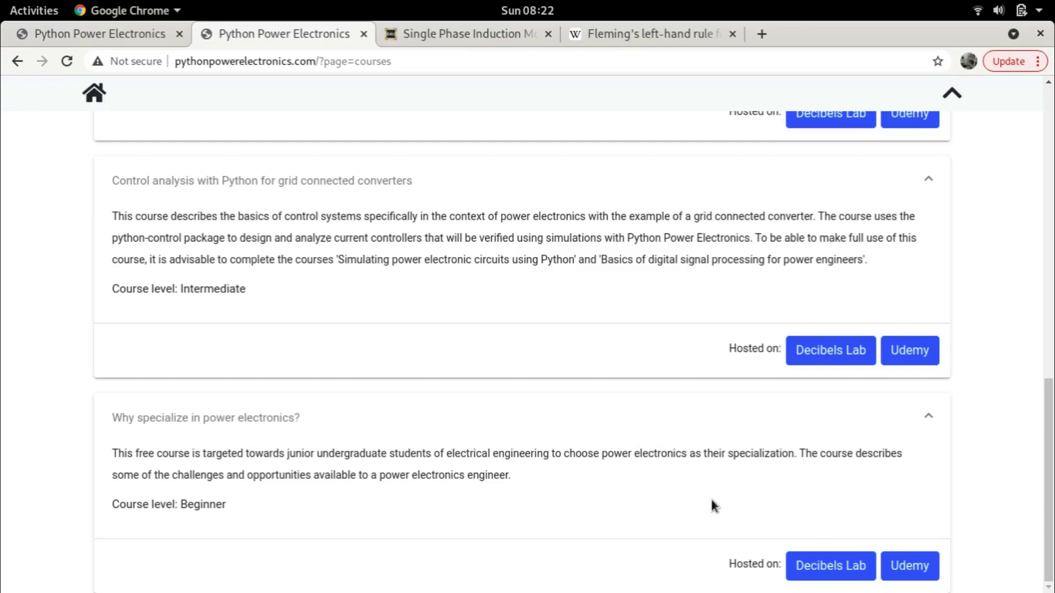
{"action": "scroll", "coordinate": [715, 472], "scroll_direction": "up", "scroll_amount": 10}
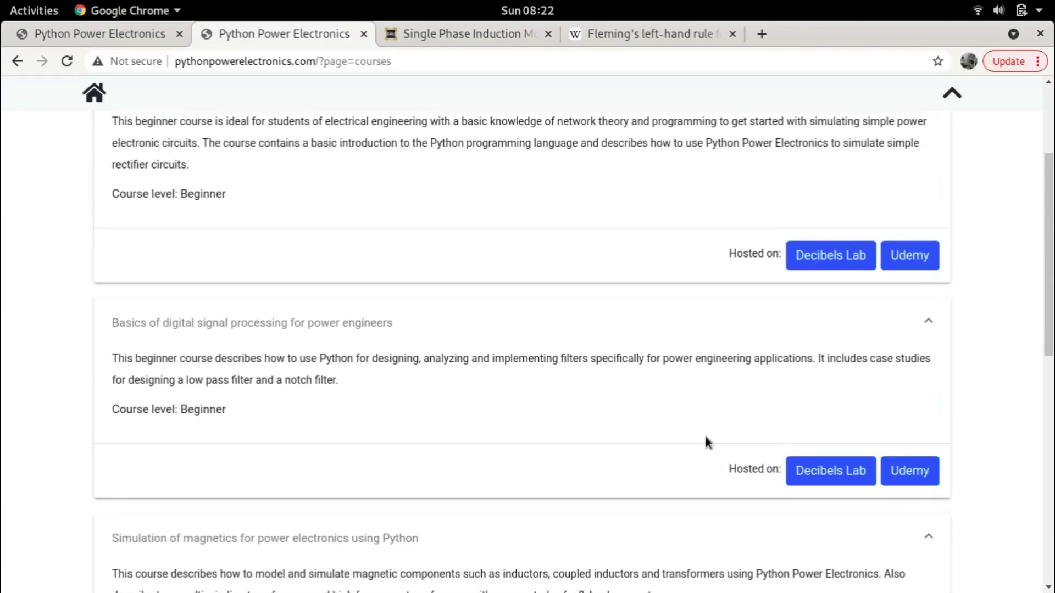
{"action": "scroll", "coordinate": [716, 438], "scroll_direction": "up", "scroll_amount": 3}
{"action": "scroll", "coordinate": [717, 438], "scroll_direction": "down", "scroll_amount": 3}
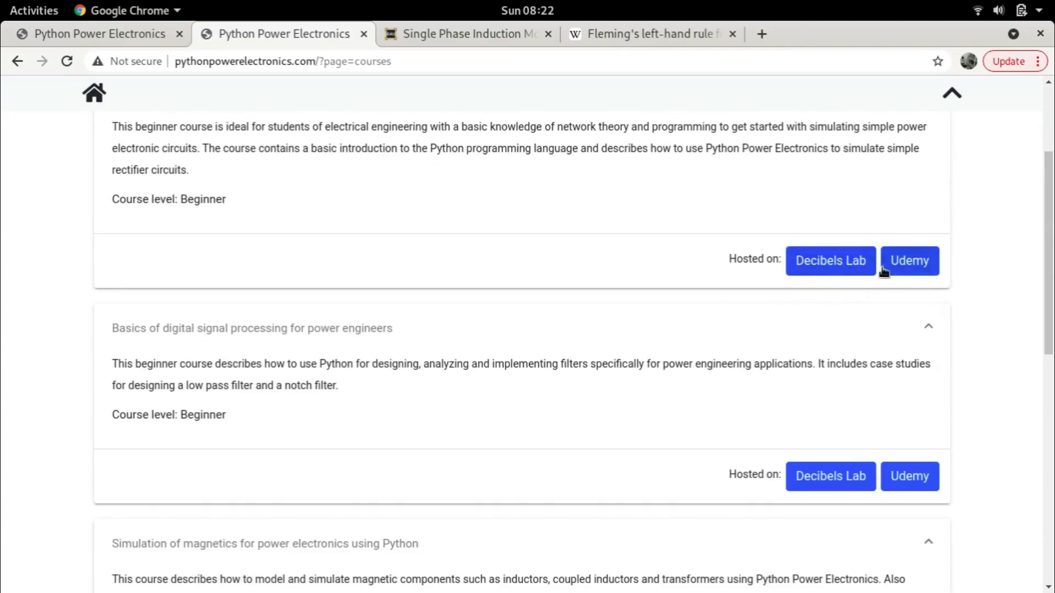
{"action": "scroll", "coordinate": [892, 482], "scroll_direction": "down", "scroll_amount": 1}
{"action": "scroll", "coordinate": [888, 461], "scroll_direction": "down", "scroll_amount": 3}
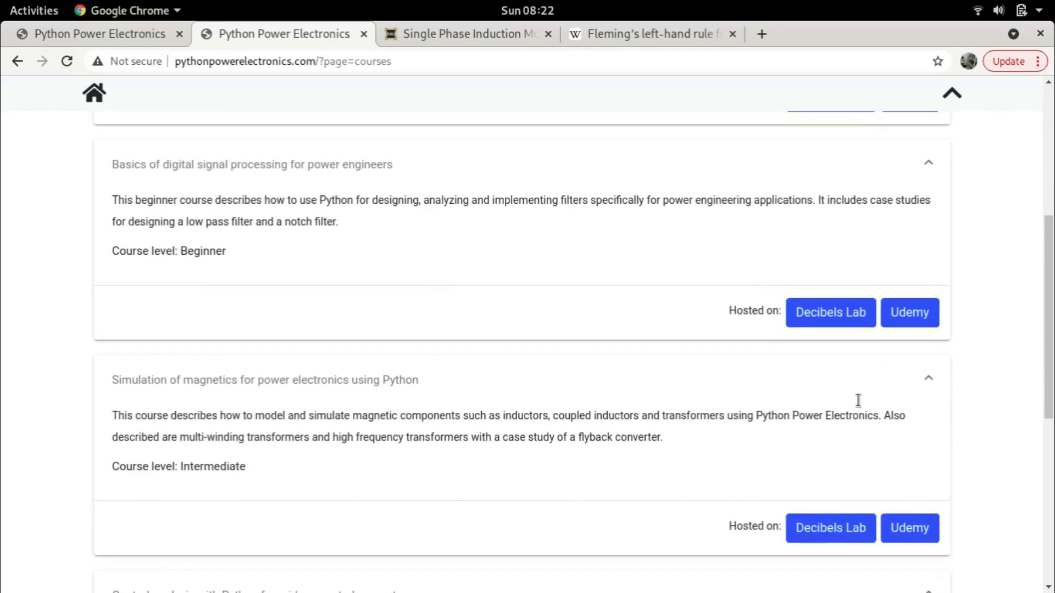
{"action": "scroll", "coordinate": [733, 369], "scroll_direction": "up", "scroll_amount": 6}
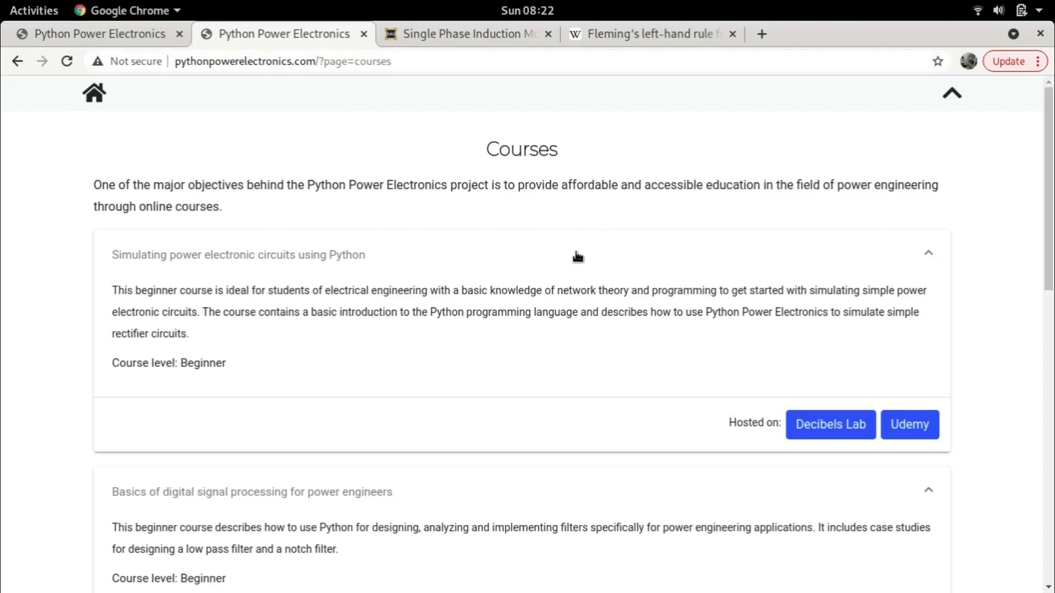
Step: Go to the Wikipedia 'Fleming's left-hand rule' tab in Chrome
{"action": "left_click", "coordinate": [615, 38]}
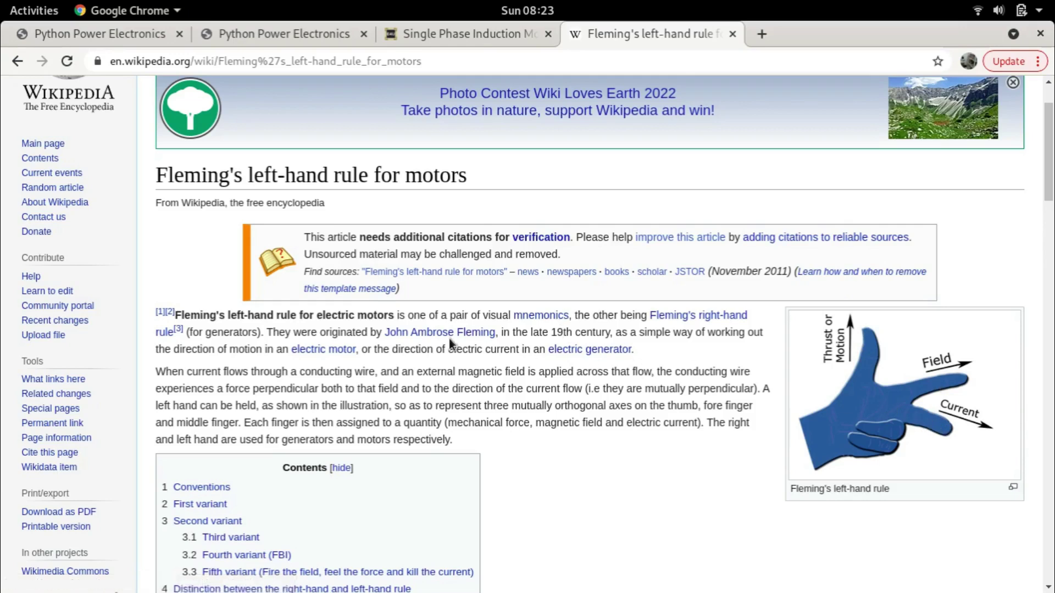
Step: Switch to Inkscape's conductorforce.svg window, then Alt+Tab toward the other open drawing
{"action": "key", "text": "alt+Tab"}
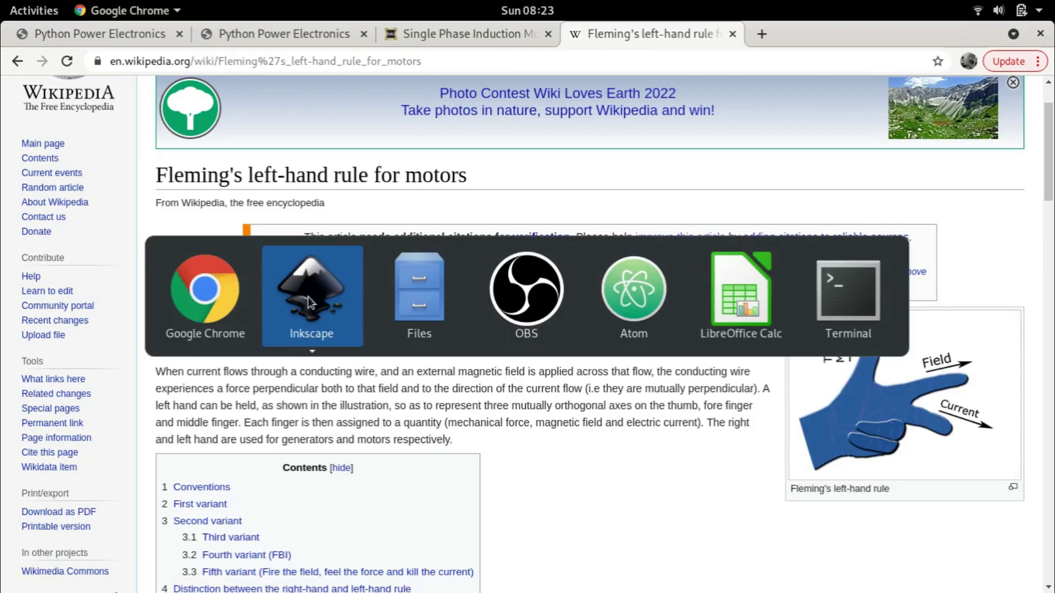
{"action": "mouse_move", "coordinate": [308, 297]}
{"action": "left_click", "coordinate": [182, 473]}
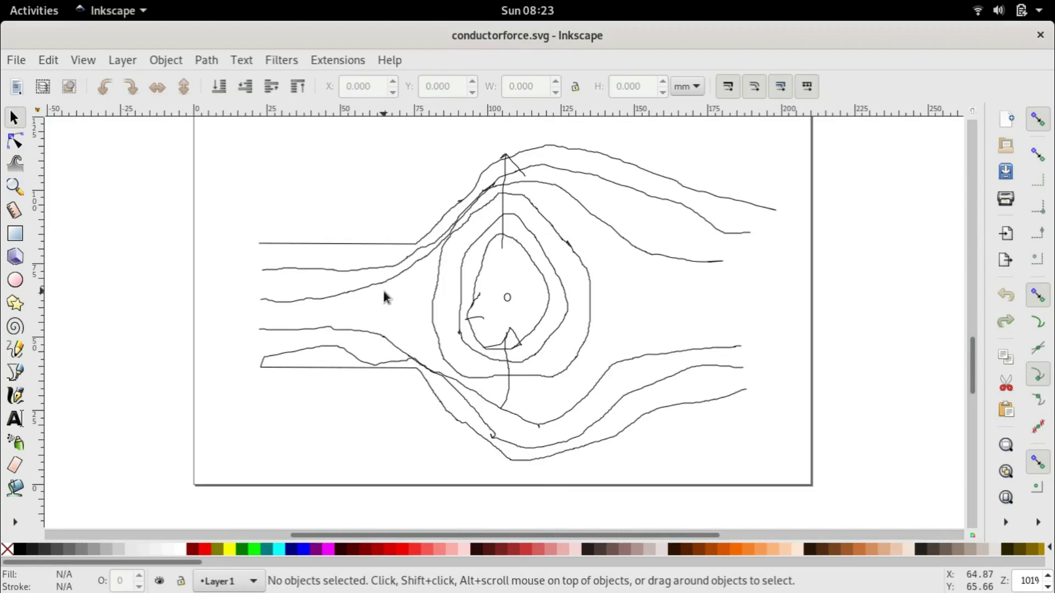
{"action": "key", "text": "alt+Tab"}
{"action": "mouse_move", "coordinate": [204, 297]}
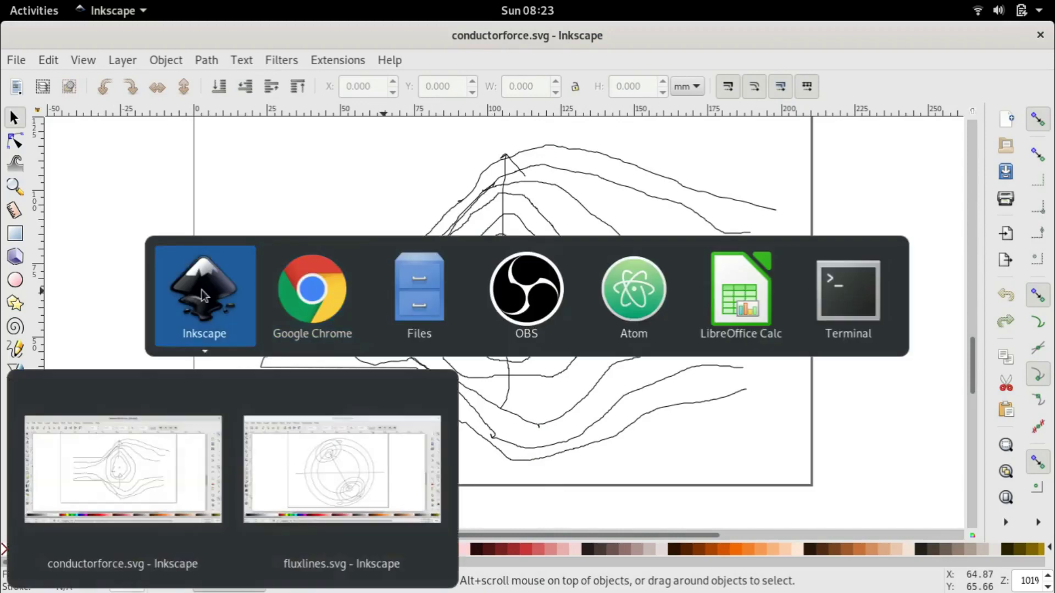
{"action": "left_click", "coordinate": [337, 463]}
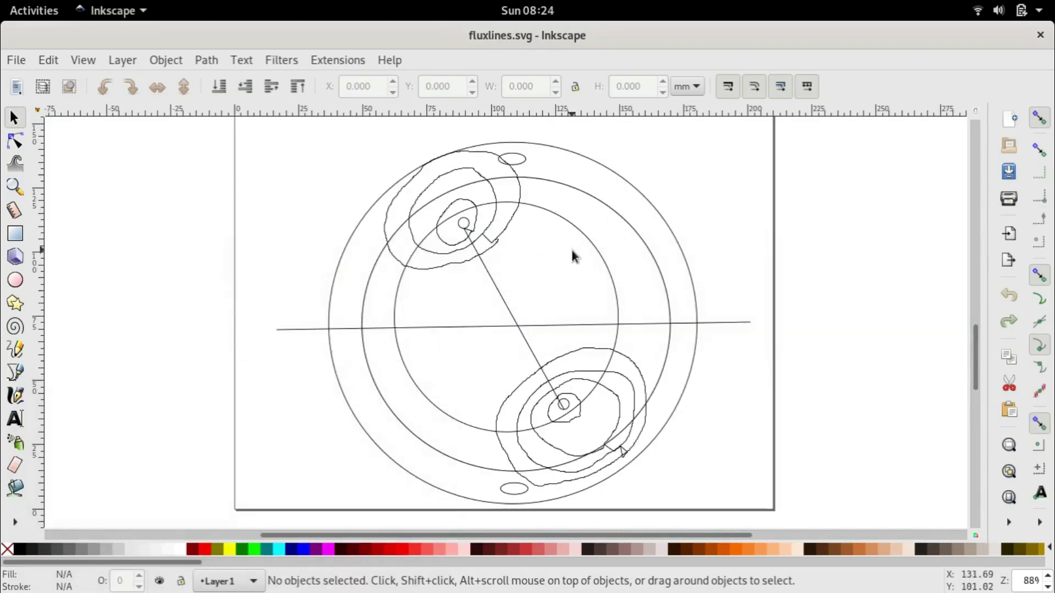
{"action": "scroll", "coordinate": [662, 345], "scroll_direction": "up", "scroll_amount": 10}
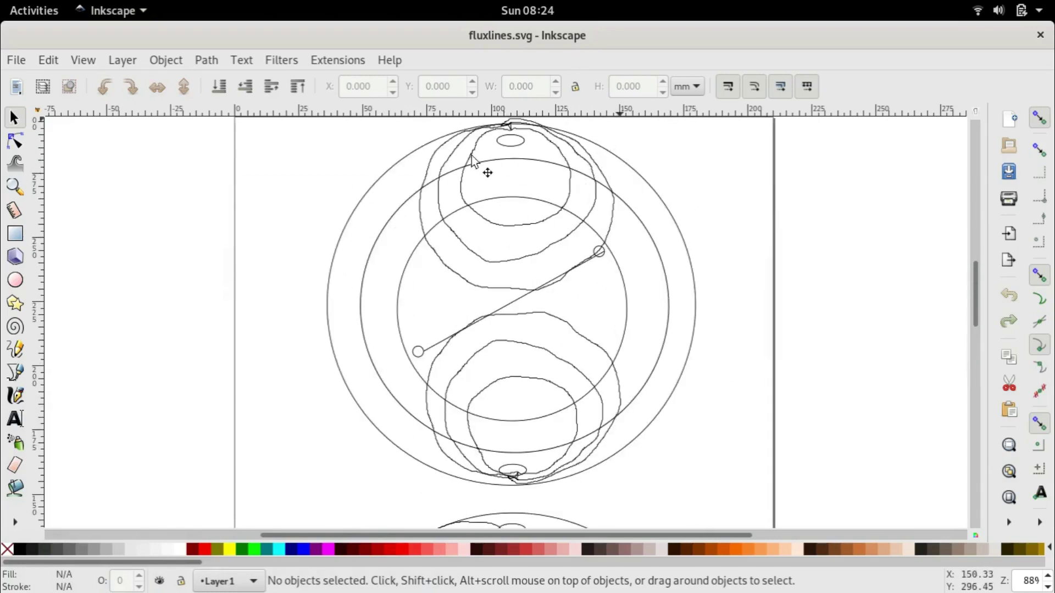
{"action": "scroll", "coordinate": [625, 341], "scroll_direction": "down", "scroll_amount": 10}
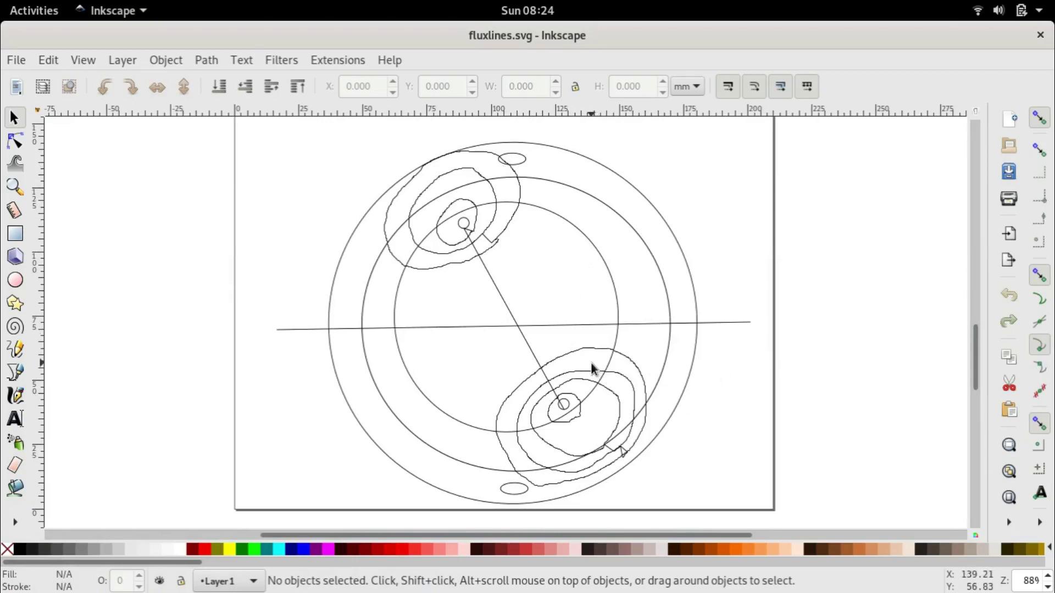
{"action": "scroll", "coordinate": [596, 366], "scroll_direction": "up", "scroll_amount": 5}
{"action": "scroll", "coordinate": [599, 354], "scroll_direction": "up", "scroll_amount": 8}
{"action": "scroll", "coordinate": [553, 224], "scroll_direction": "down", "scroll_amount": 3}
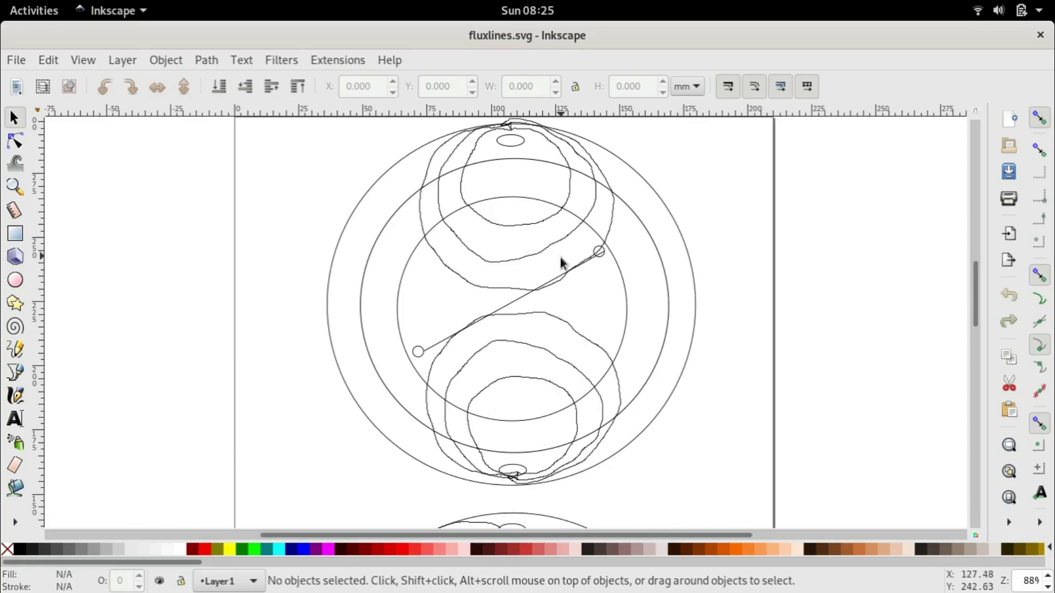
{"action": "scroll", "coordinate": [714, 385], "scroll_direction": "down", "scroll_amount": 10}
{"action": "scroll", "coordinate": [709, 370], "scroll_direction": "down", "scroll_amount": 2}
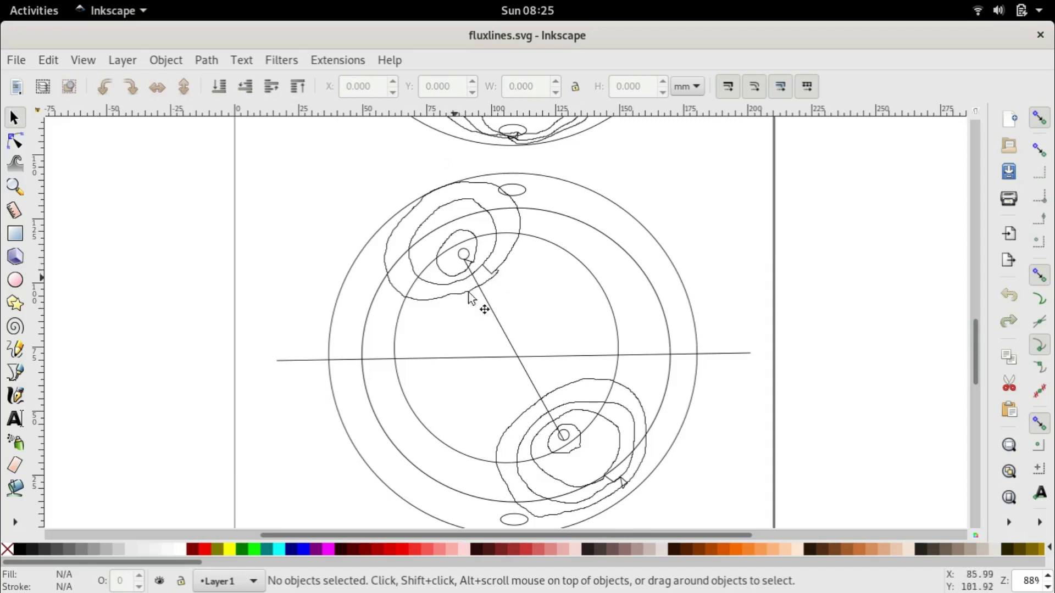
{"action": "key", "text": "alt+Tab"}
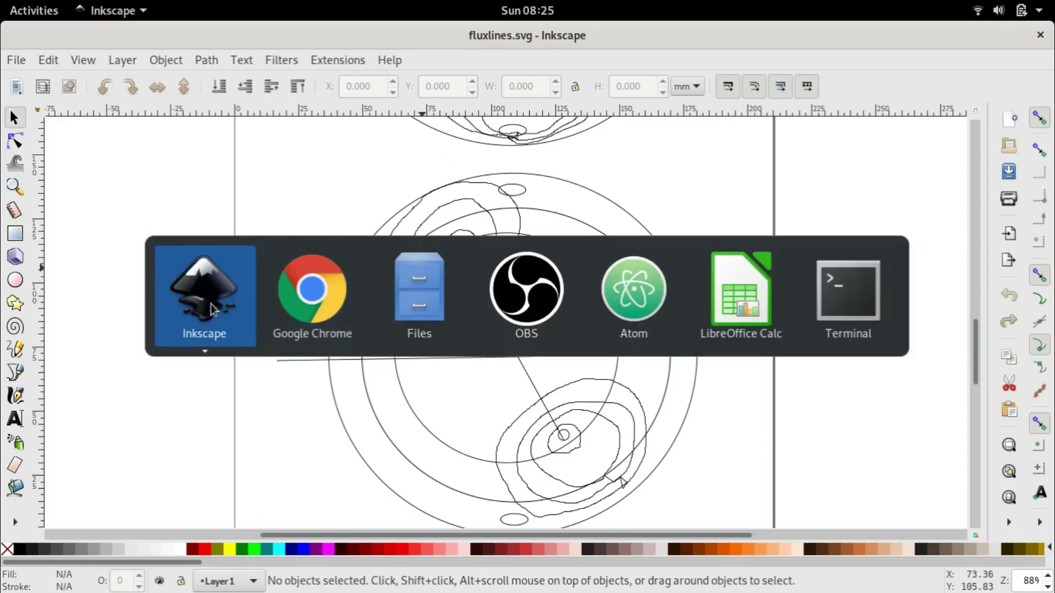
{"action": "mouse_move", "coordinate": [213, 310]}
{"action": "left_click", "coordinate": [335, 473]}
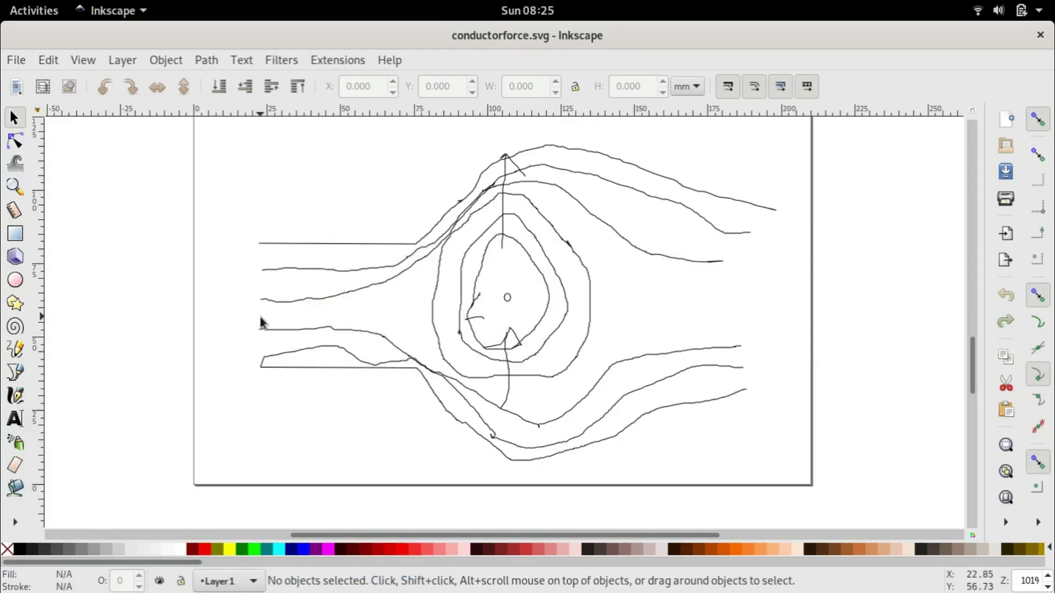
{"action": "key", "text": "alt+Tab"}
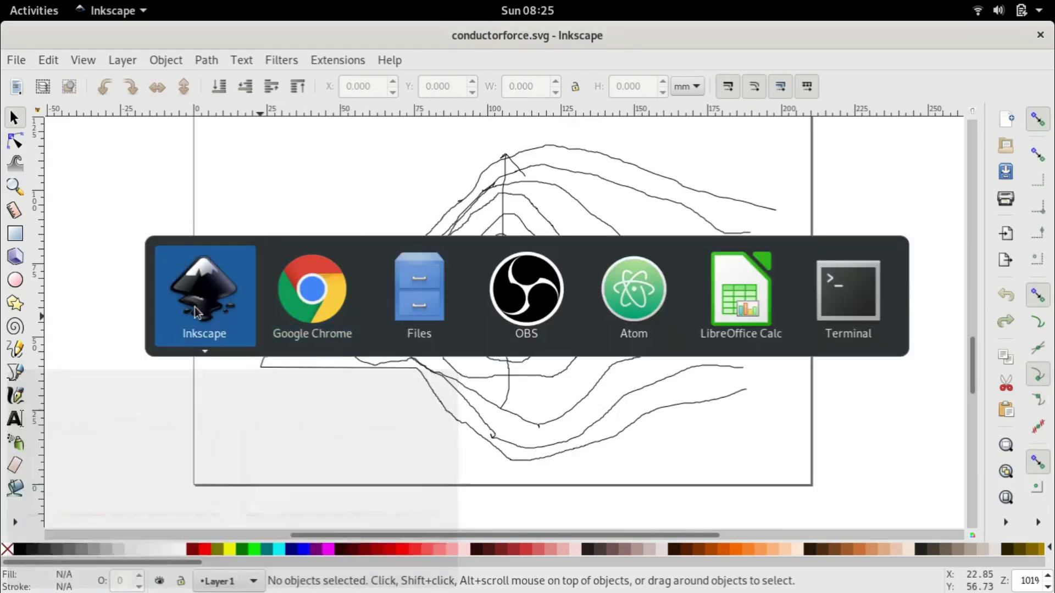
{"action": "mouse_move", "coordinate": [215, 275]}
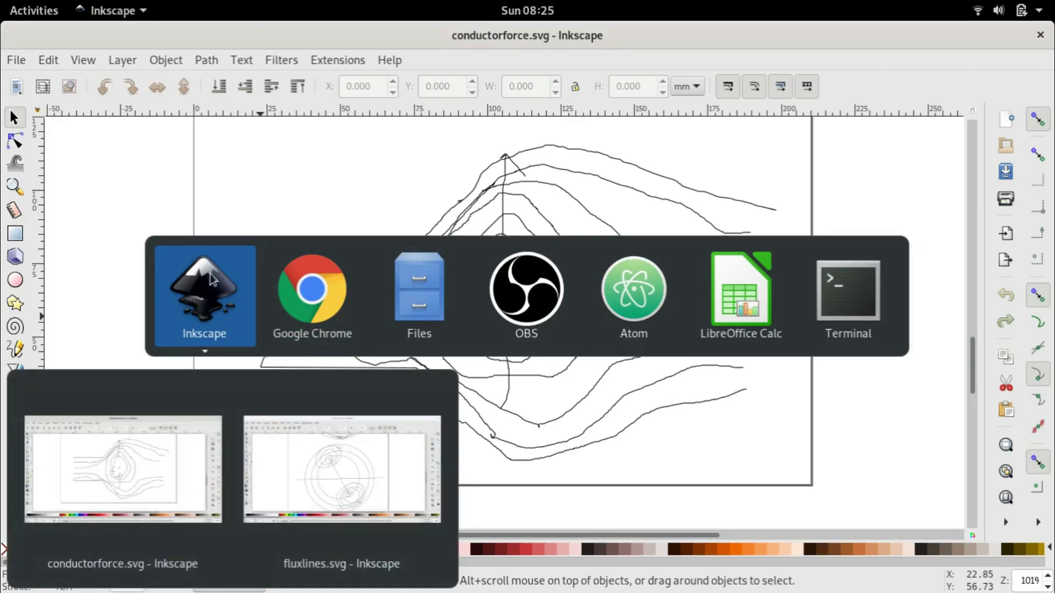
{"action": "left_click", "coordinate": [344, 503]}
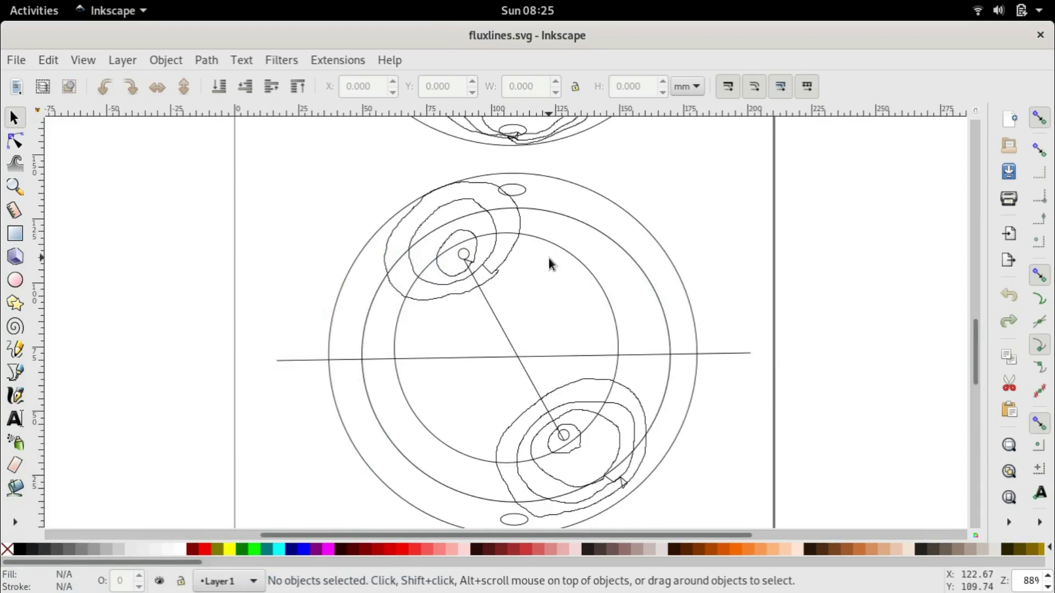
Step: Preview mutualinductance.svg in the Open dialog and cancel without opening it
{"action": "left_click", "coordinate": [16, 62]}
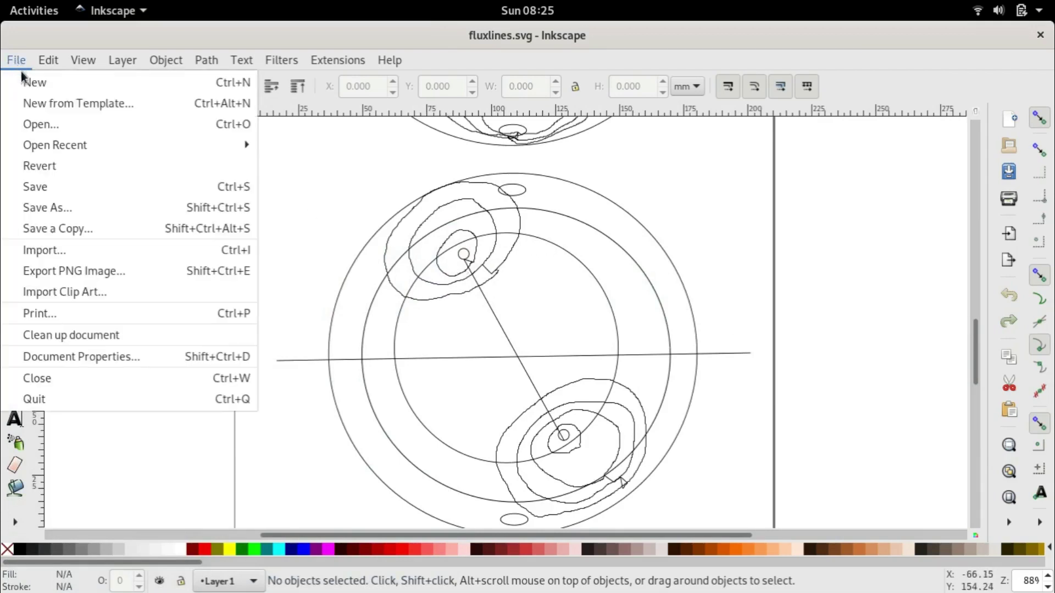
{"action": "left_click", "coordinate": [39, 123]}
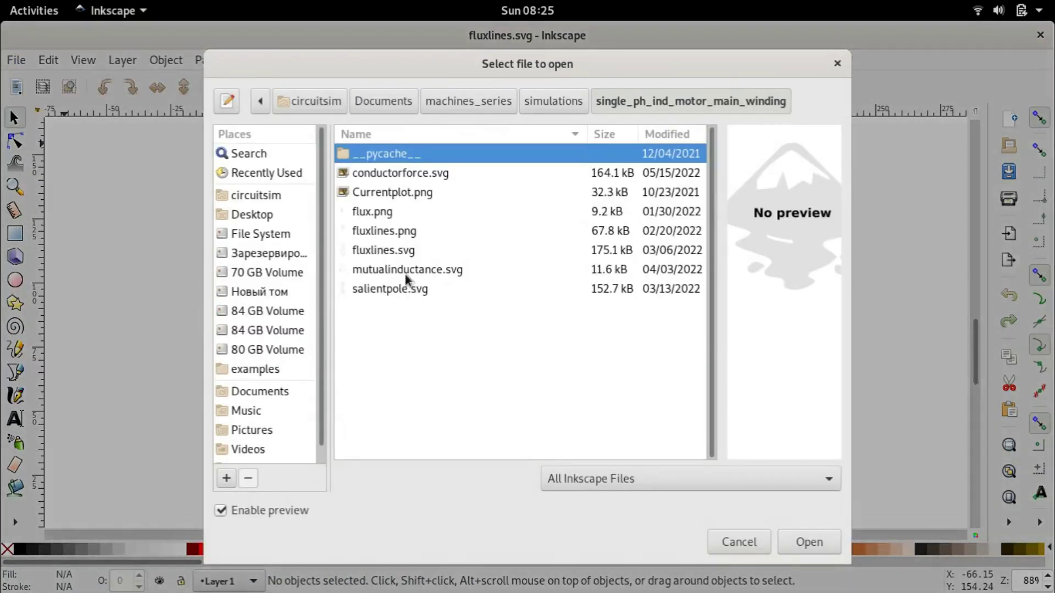
{"action": "left_click", "coordinate": [416, 273]}
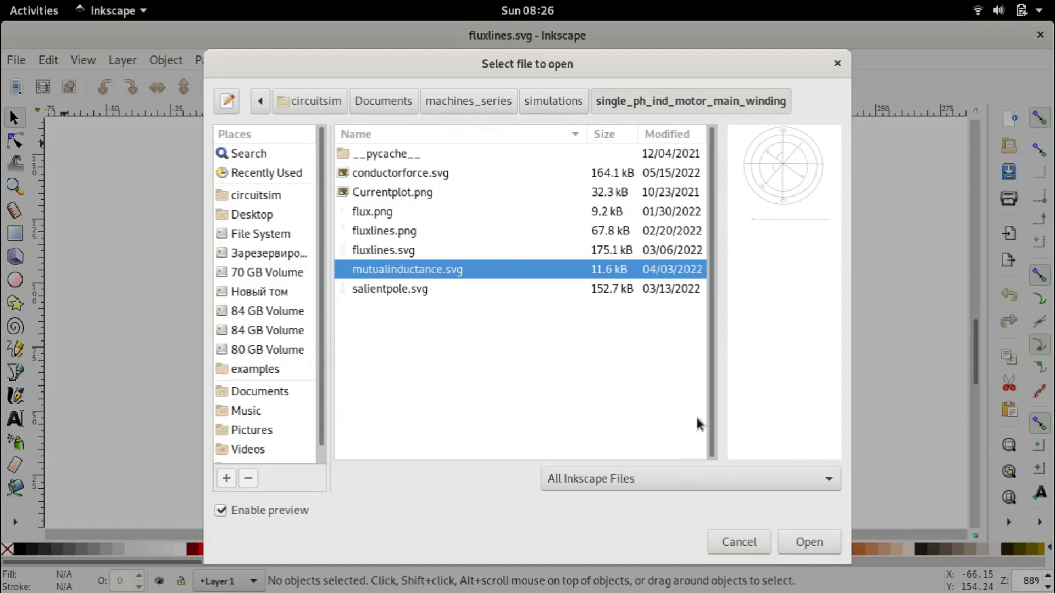
{"action": "left_click", "coordinate": [739, 542]}
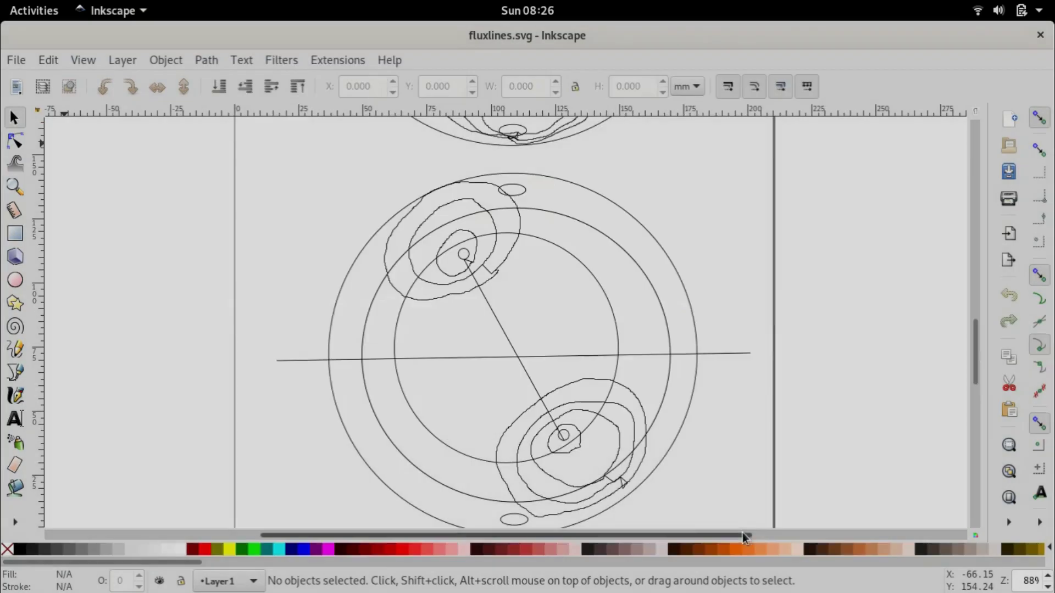
Step: Scroll over the fluxlines.svg canvas and bring up the File menu
{"action": "scroll", "coordinate": [785, 257], "scroll_direction": "up", "scroll_amount": 5}
{"action": "scroll", "coordinate": [783, 258], "scroll_direction": "up", "scroll_amount": 5}
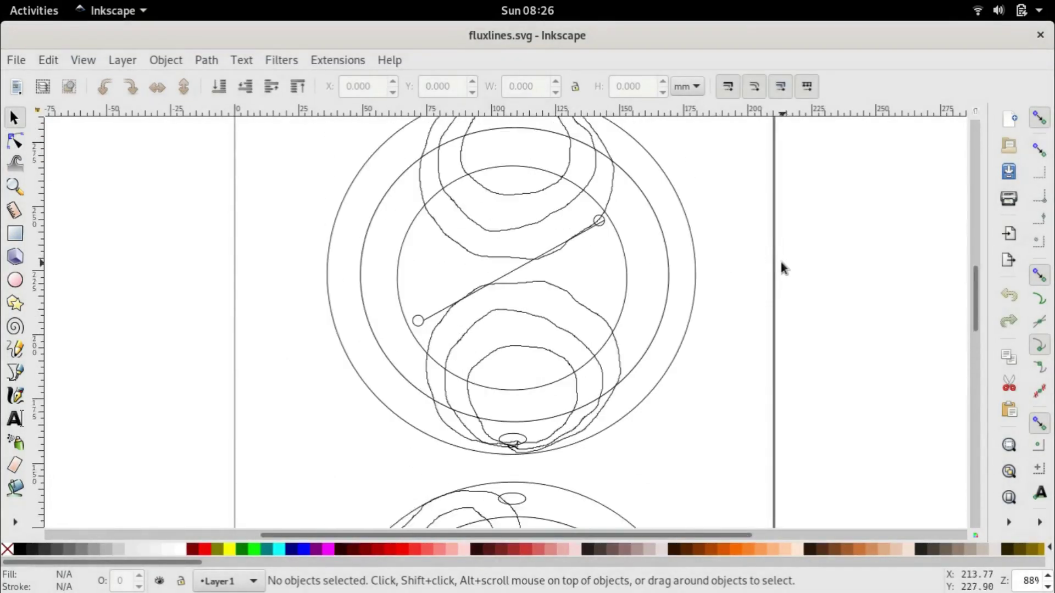
{"action": "scroll", "coordinate": [782, 261], "scroll_direction": "down", "scroll_amount": 2}
{"action": "scroll", "coordinate": [781, 258], "scroll_direction": "up", "scroll_amount": 3}
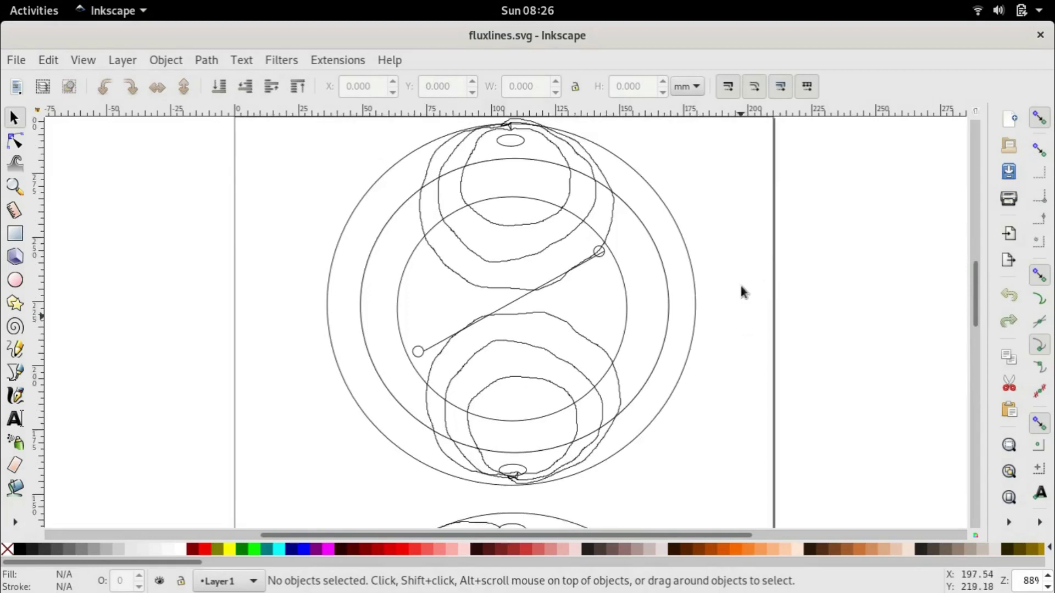
{"action": "left_click", "coordinate": [22, 61]}
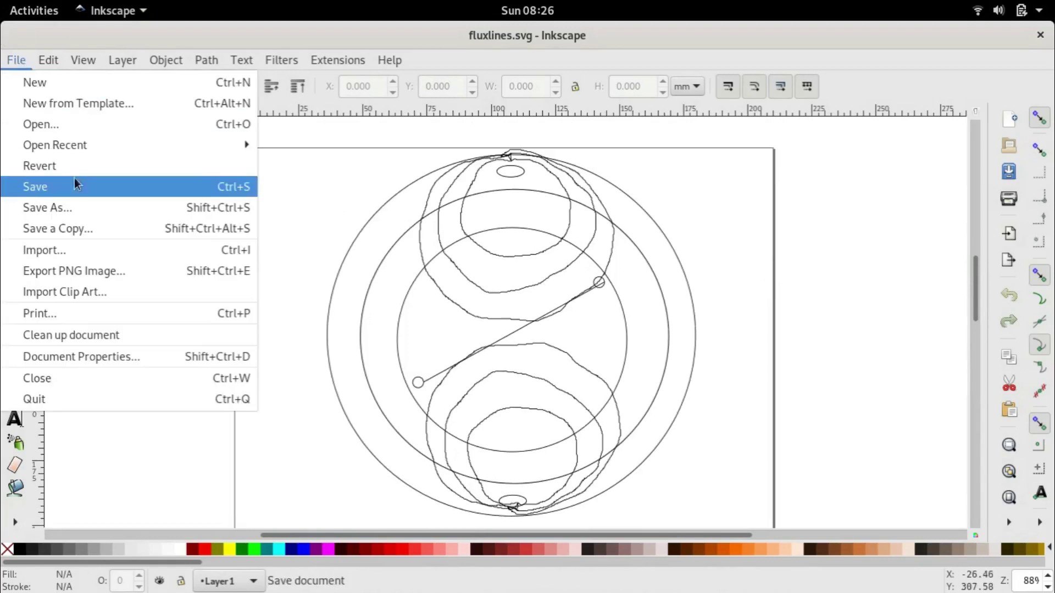
Step: Save As fluxlinesforce.svg by inserting 'force' before the .svg extension
{"action": "left_click", "coordinate": [77, 213]}
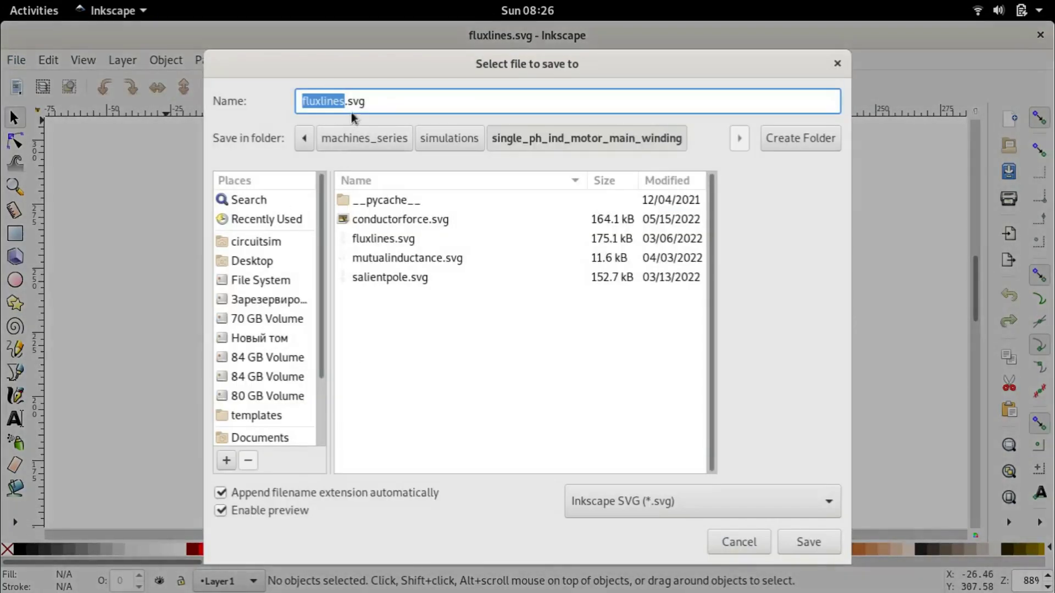
{"action": "key", "text": "Right"}
{"action": "type", "text": "force"}
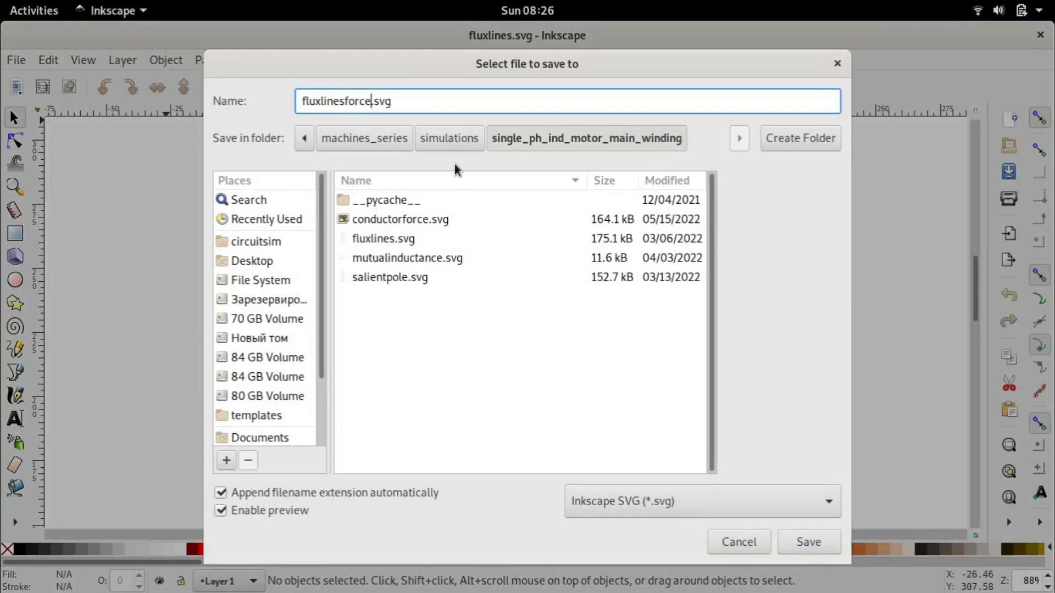
{"action": "key", "text": "Return"}
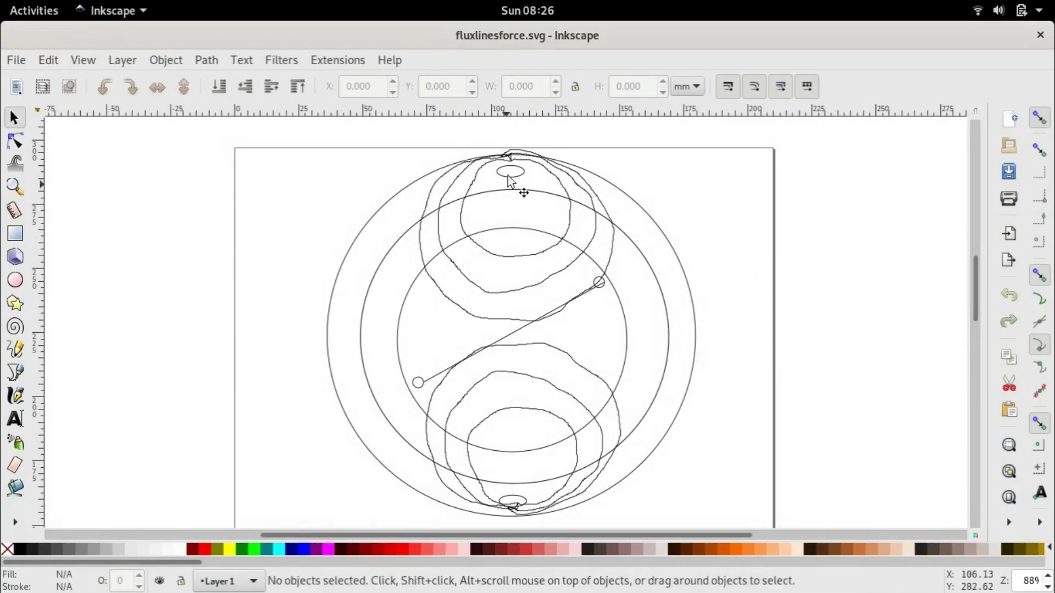
Step: Scroll down to the lower motor drawing and select its group of 8 objects
{"action": "scroll", "coordinate": [563, 307], "scroll_direction": "down", "scroll_amount": 15}
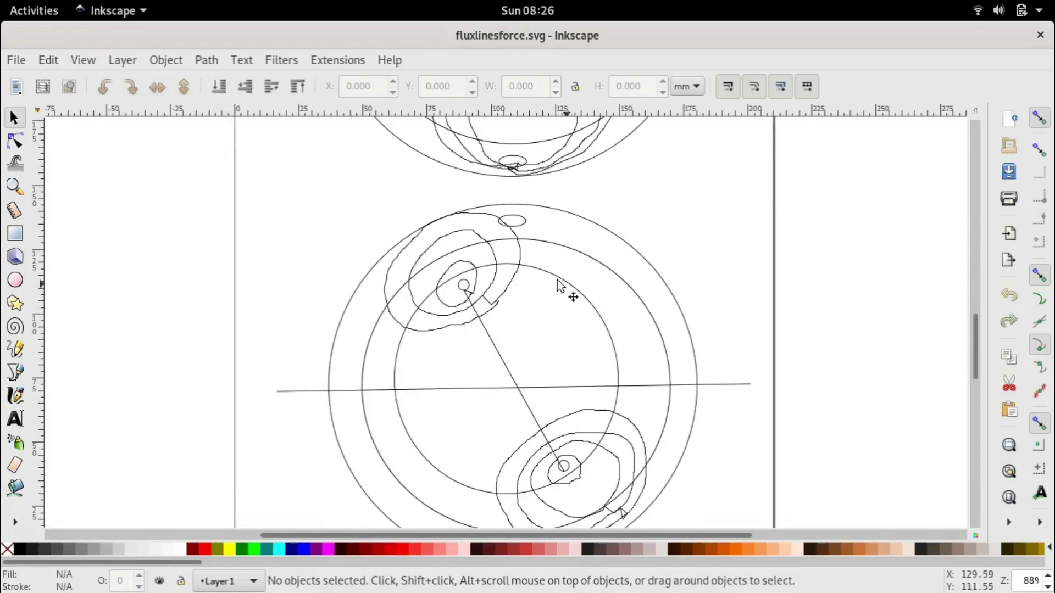
{"action": "scroll", "coordinate": [465, 285], "scroll_direction": "down", "scroll_amount": 3}
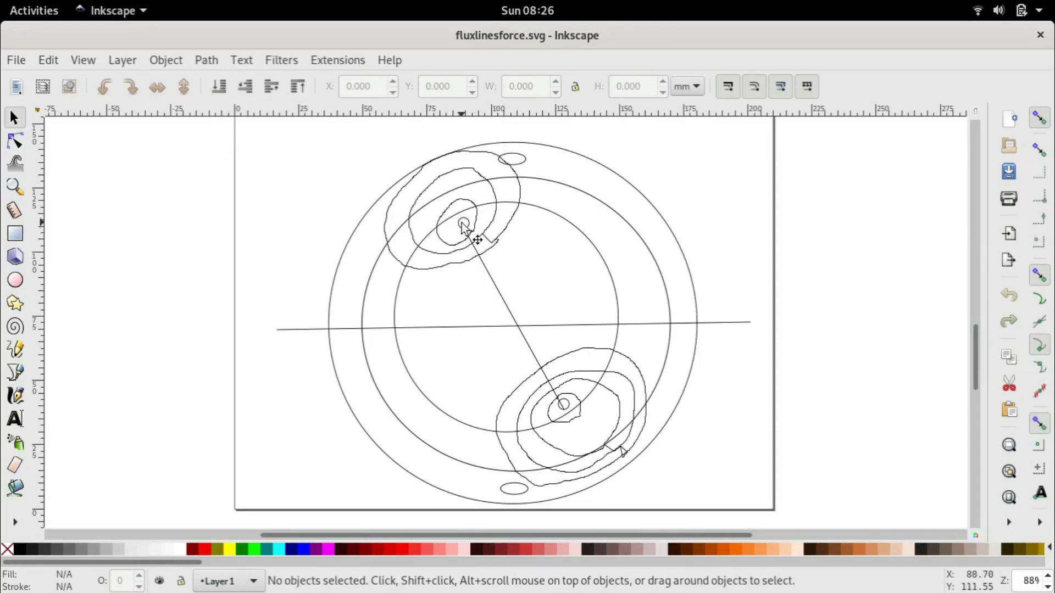
{"action": "left_click", "coordinate": [392, 250]}
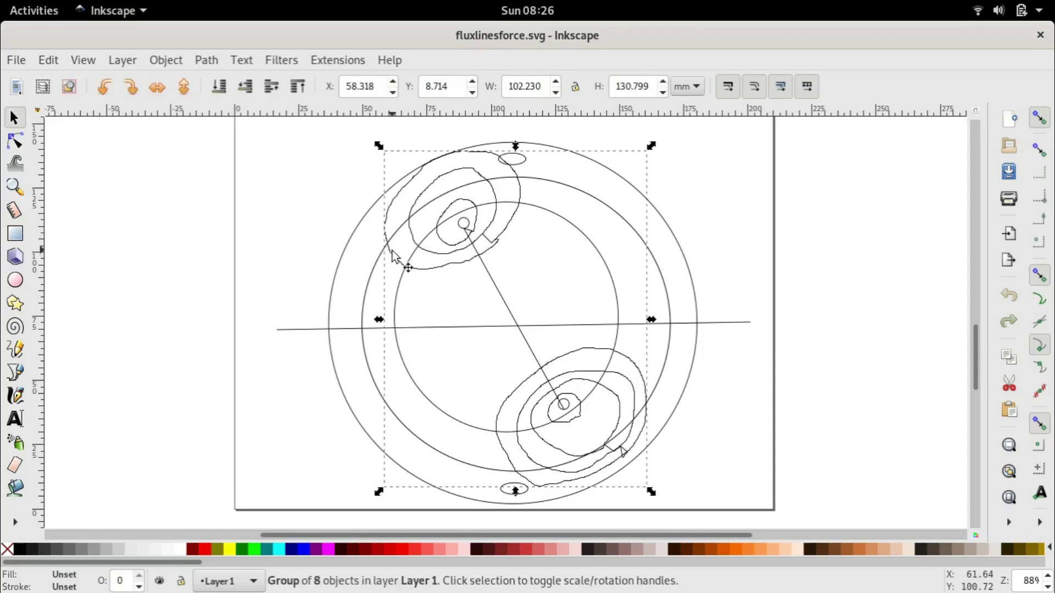
{"action": "left_click", "coordinate": [390, 255]}
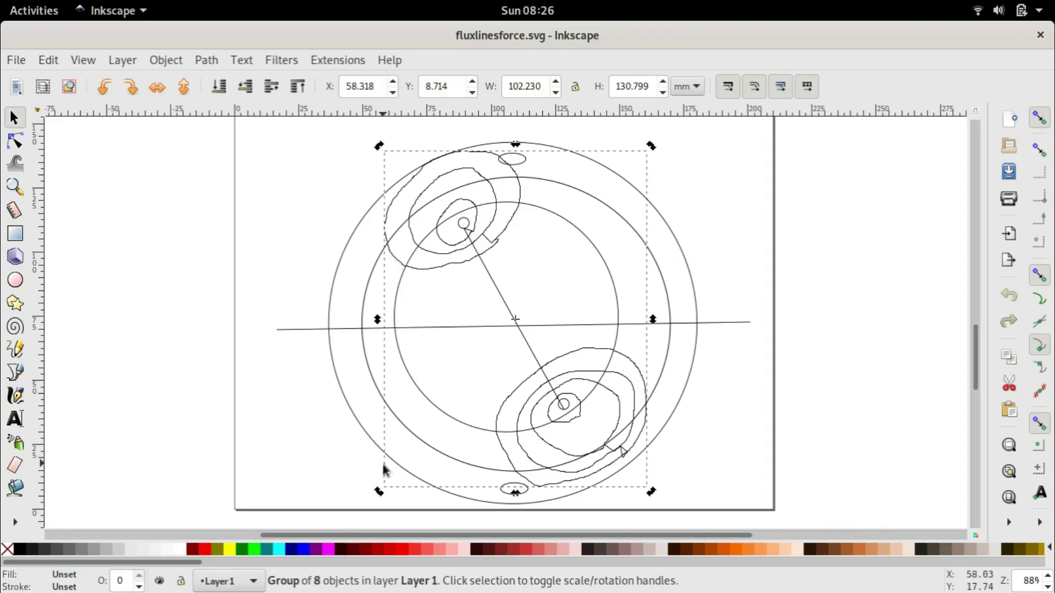
Step: Ungroup the lower motor drawing and delete the four flux contours around the upper conductor
{"action": "left_click", "coordinate": [167, 61]}
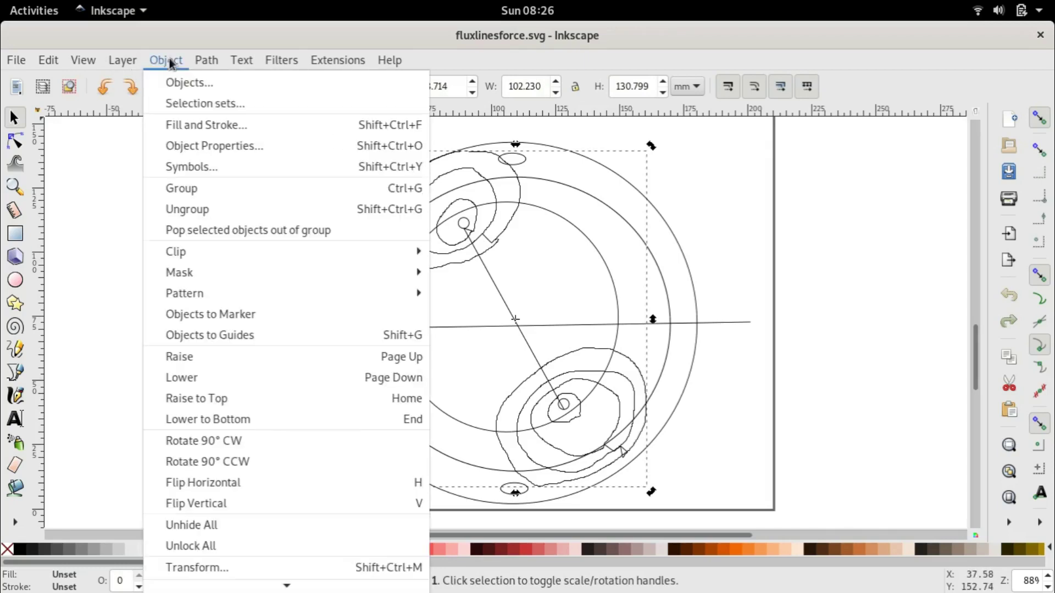
{"action": "left_click", "coordinate": [216, 209]}
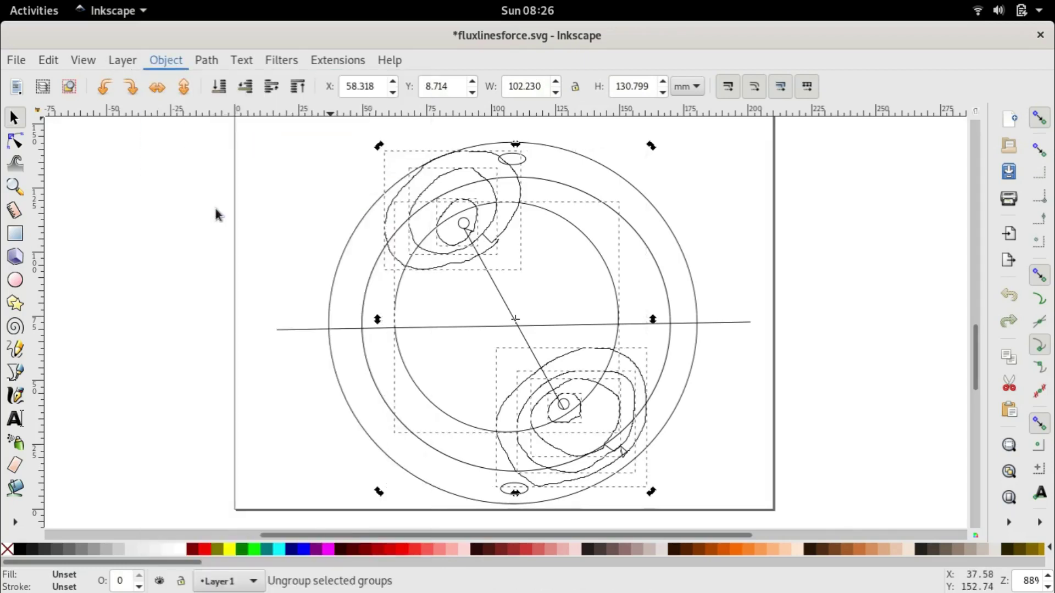
{"action": "left_click", "coordinate": [258, 192]}
{"action": "left_click", "coordinate": [412, 187]}
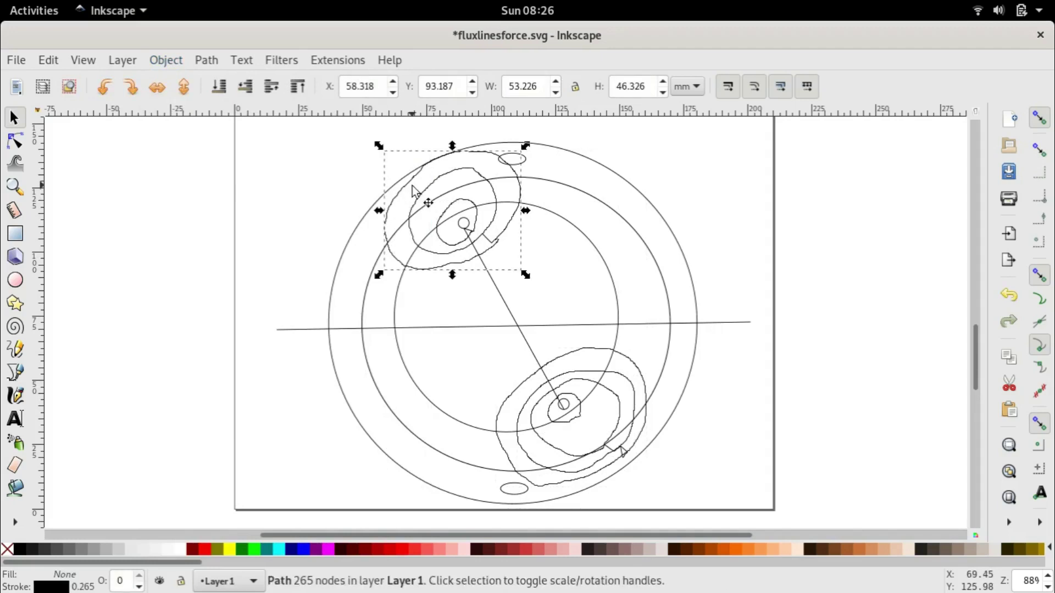
{"action": "key", "text": "Delete"}
{"action": "left_click_drag", "start_coordinate": [414, 202], "coordinate": [420, 180]}
{"action": "key", "text": "Delete"}
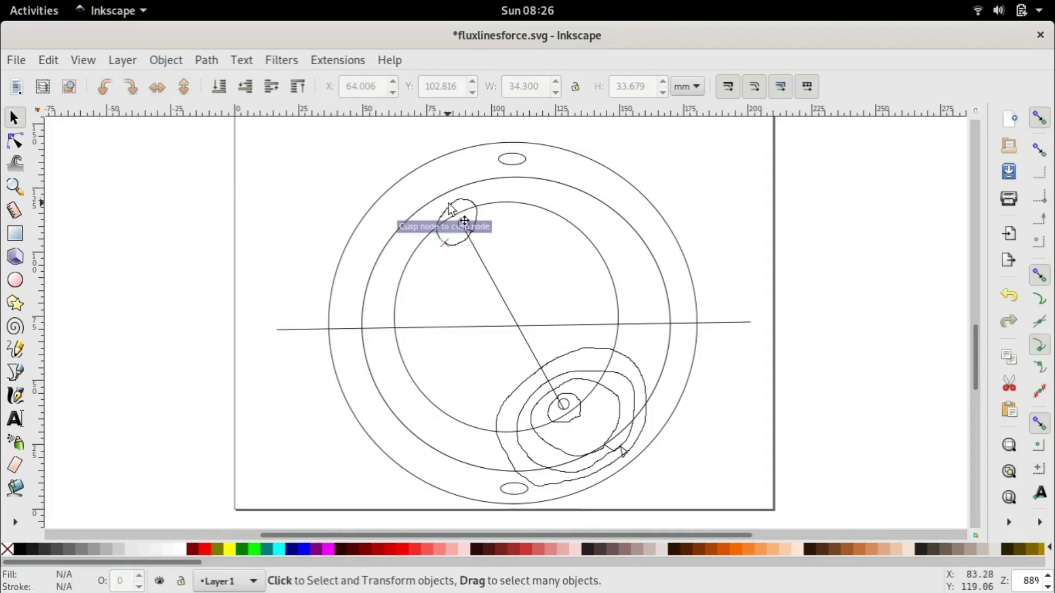
{"action": "left_click", "coordinate": [446, 210]}
{"action": "key", "text": "Delete"}
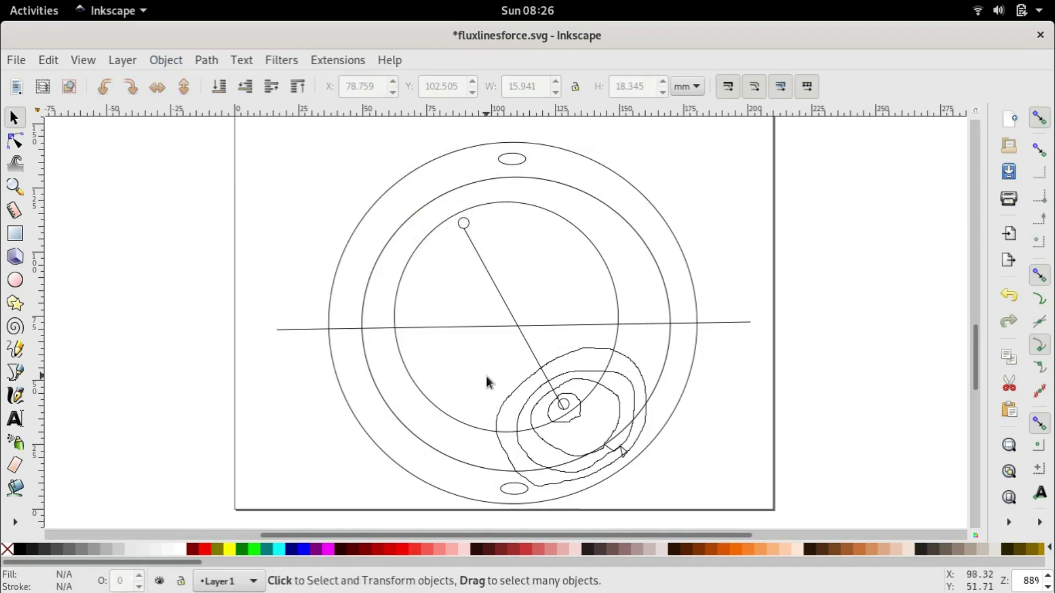
{"action": "left_click", "coordinate": [506, 453]}
{"action": "key", "text": "Delete"}
Step: Delete the outer, middle and small inner flux contours around the lower conductor
{"action": "left_click", "coordinate": [537, 463]}
{"action": "key", "text": "Delete"}
{"action": "left_click", "coordinate": [549, 447]}
{"action": "key", "text": "Delete"}
{"action": "left_click", "coordinate": [597, 432]}
{"action": "key", "text": "Delete"}
{"action": "scroll", "coordinate": [605, 336], "scroll_direction": "up", "scroll_amount": 6}
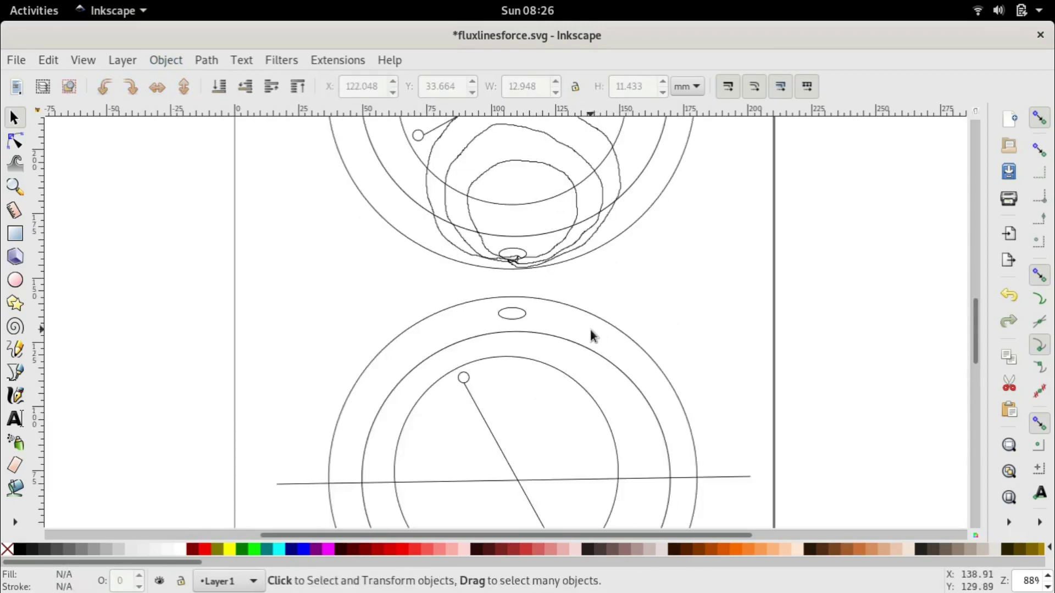
{"action": "scroll", "coordinate": [589, 328], "scroll_direction": "down", "scroll_amount": 5}
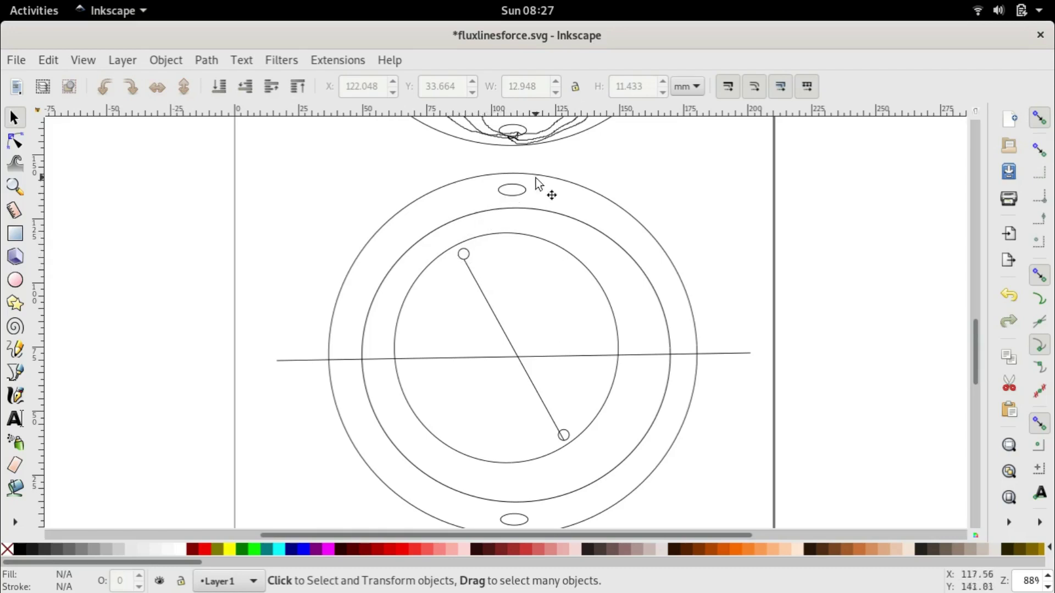
{"action": "scroll", "coordinate": [541, 231], "scroll_direction": "up", "scroll_amount": 10}
{"action": "scroll", "coordinate": [483, 168], "scroll_direction": "down", "scroll_amount": 9}
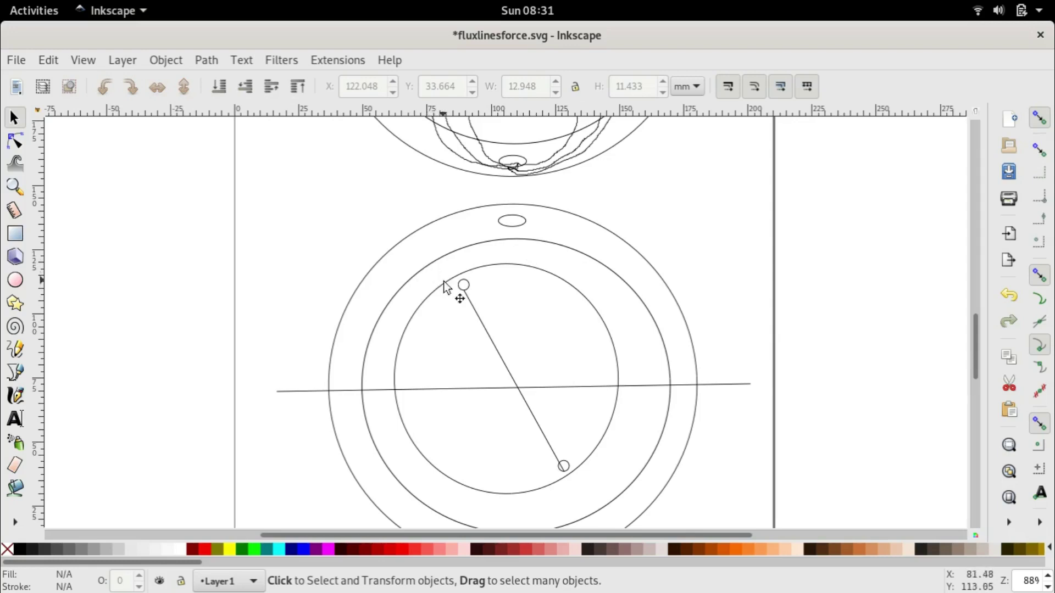
{"action": "scroll", "coordinate": [588, 312], "scroll_direction": "up", "scroll_amount": 15}
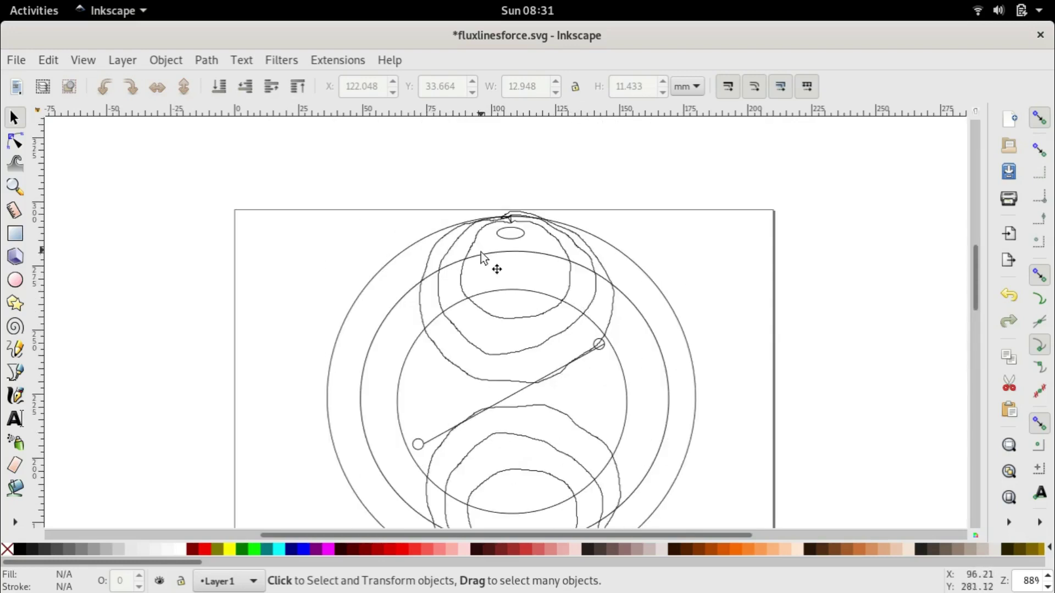
{"action": "scroll", "coordinate": [461, 252], "scroll_direction": "down", "scroll_amount": 16}
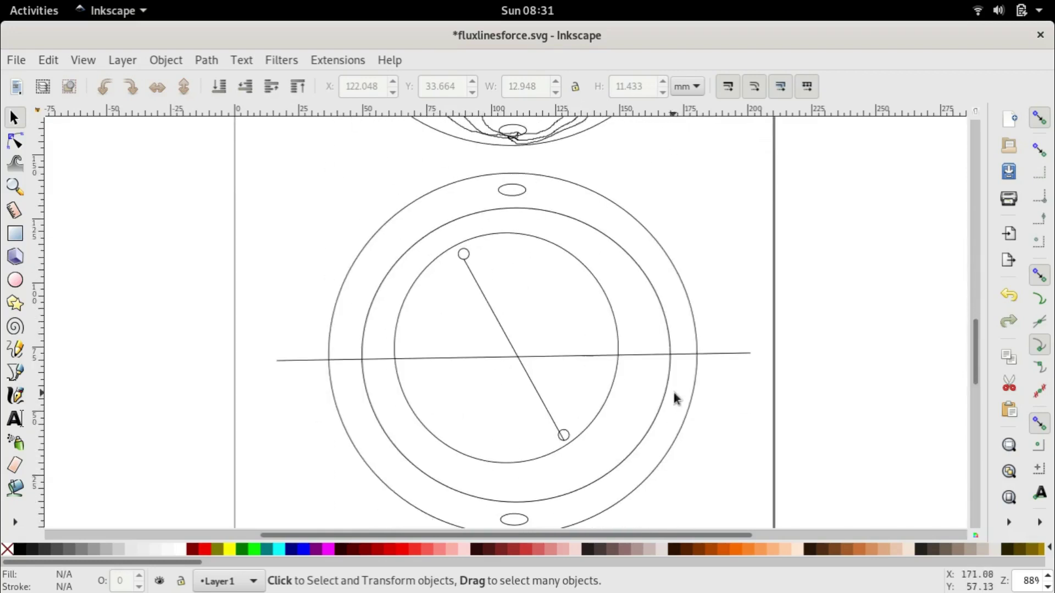
Step: Shift the inner circle group and its diagonal line about 3.6 mm right and 1.2 mm up
{"action": "left_click", "coordinate": [616, 381]}
{"action": "left_click_drag", "start_coordinate": [615, 383], "coordinate": [634, 390]}
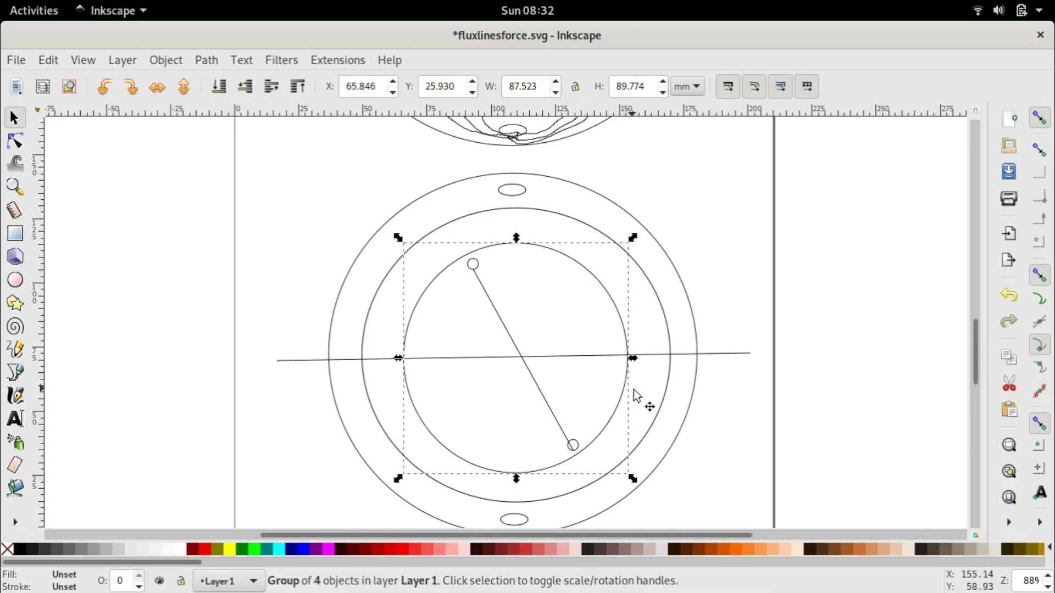
{"action": "left_click", "coordinate": [714, 219]}
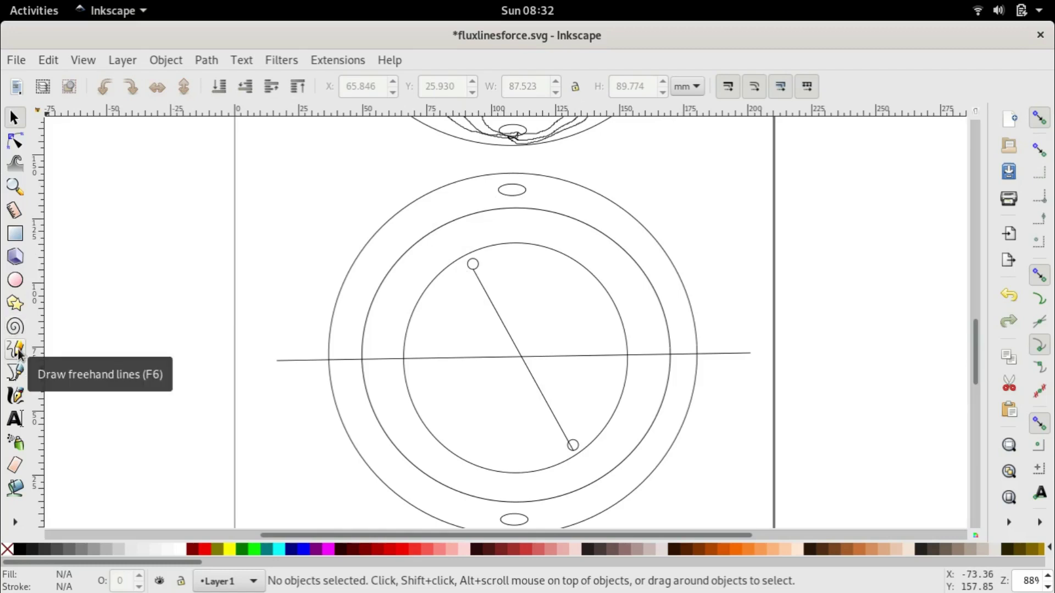
Step: Draw a short straight Bezier line bridging the gap from the middle ring to the inner circle
{"action": "left_click", "coordinate": [15, 372]}
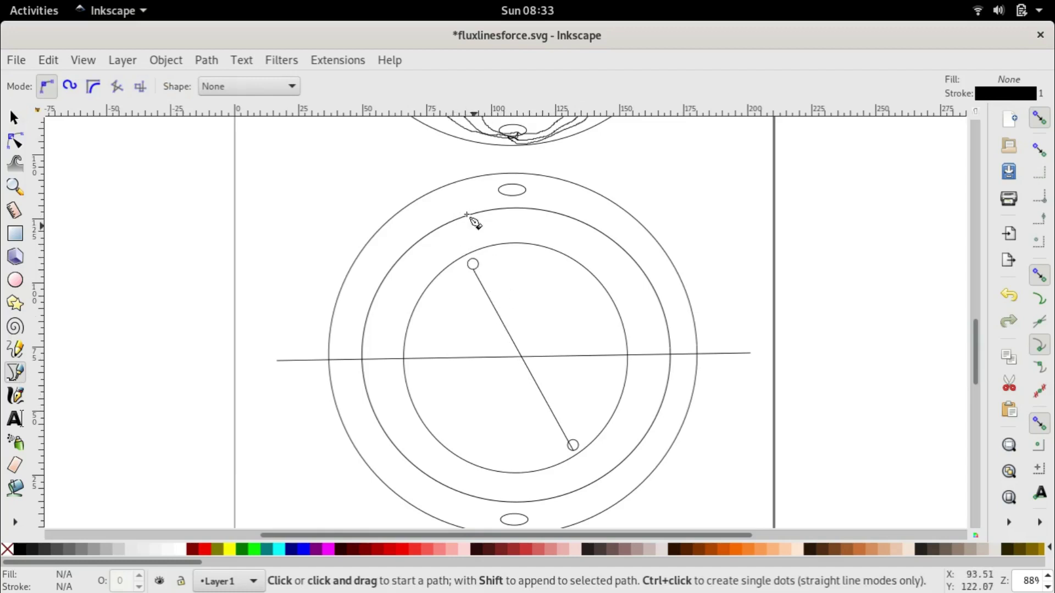
{"action": "left_click_drag", "start_coordinate": [448, 223], "coordinate": [464, 253]}
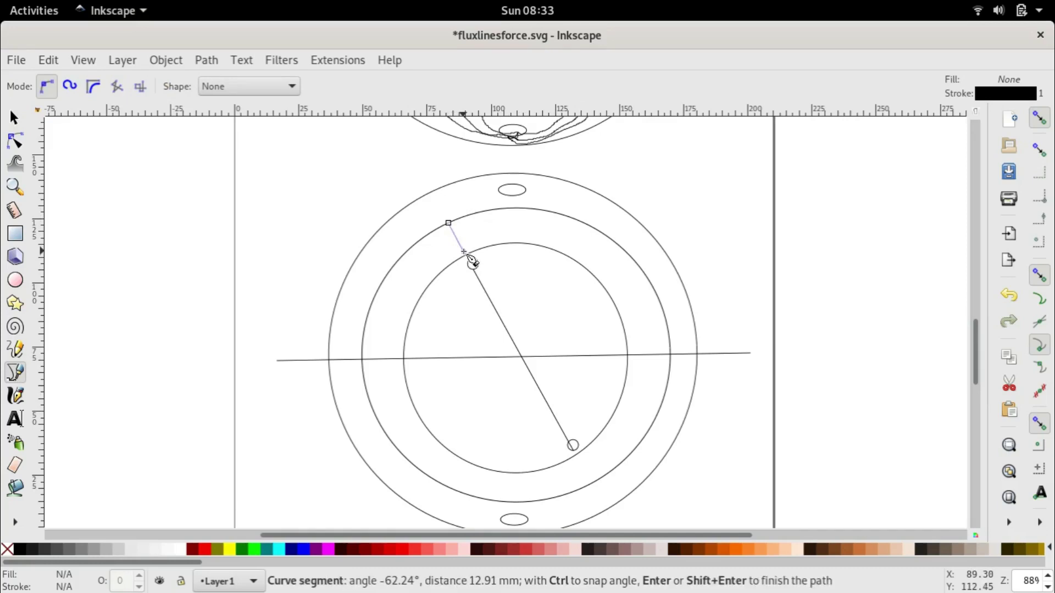
{"action": "key", "text": "Return"}
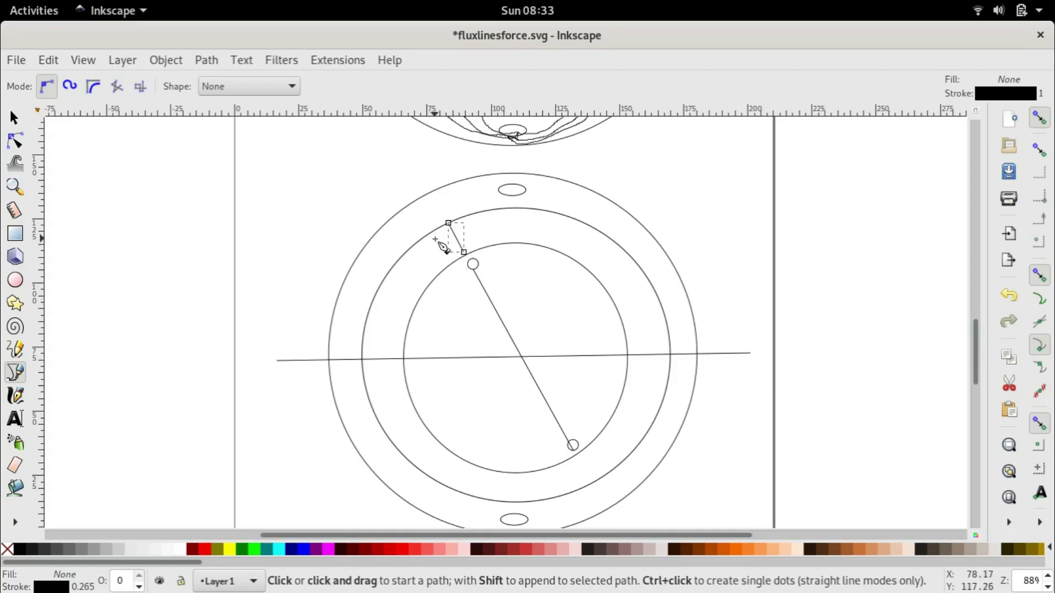
{"action": "left_click_drag", "start_coordinate": [433, 234], "coordinate": [454, 257]}
{"action": "key", "text": "Escape"}
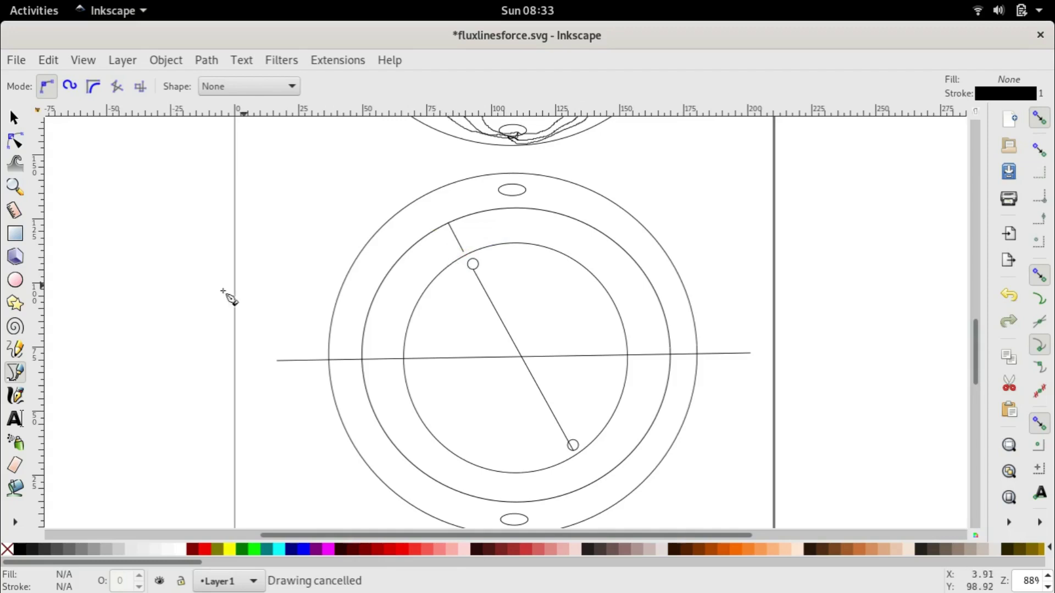
{"action": "left_click", "coordinate": [16, 352]}
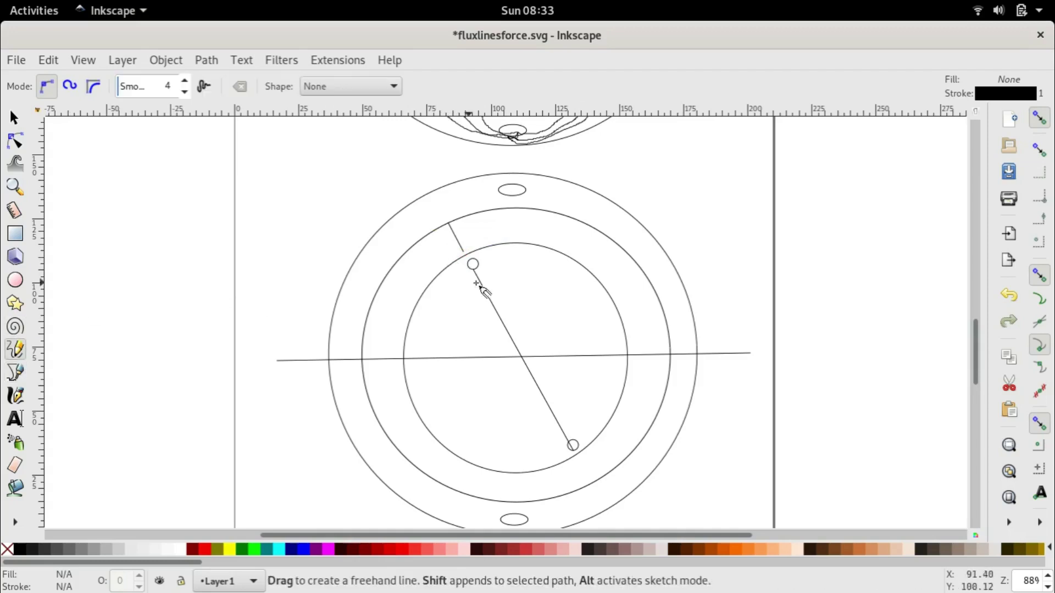
{"action": "left_click_drag", "start_coordinate": [434, 233], "coordinate": [436, 236]}
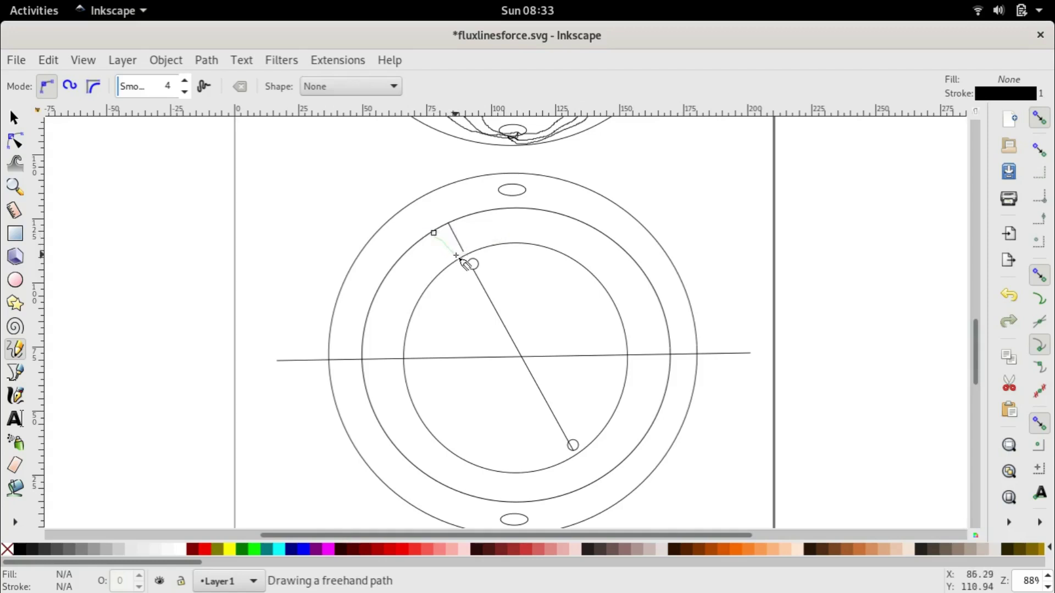
{"action": "left_click_drag", "start_coordinate": [457, 256], "coordinate": [464, 253]}
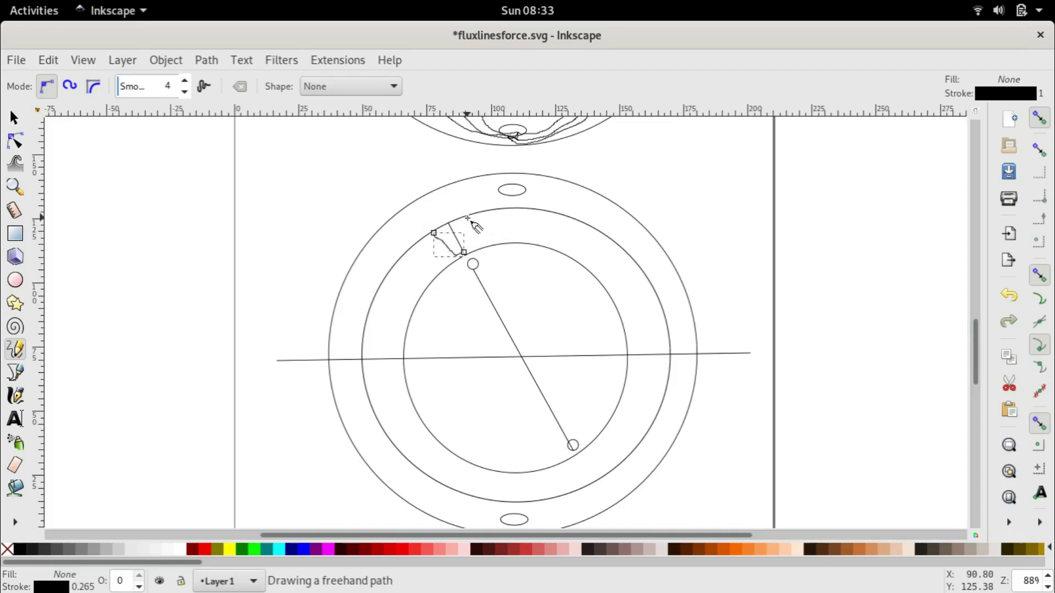
{"action": "left_click_drag", "start_coordinate": [467, 218], "coordinate": [475, 251]}
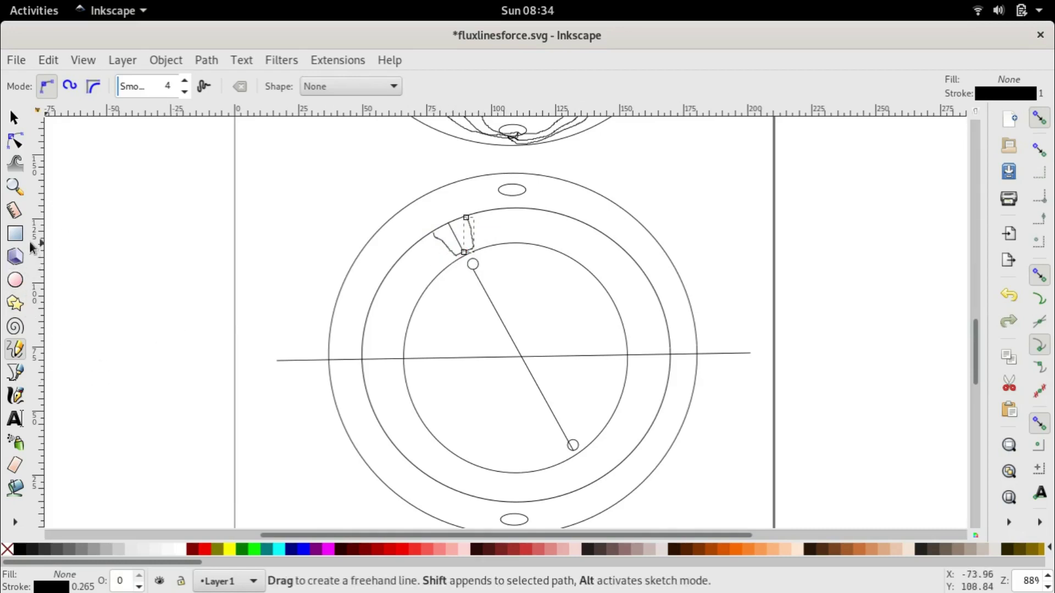
{"action": "left_click", "coordinate": [15, 117]}
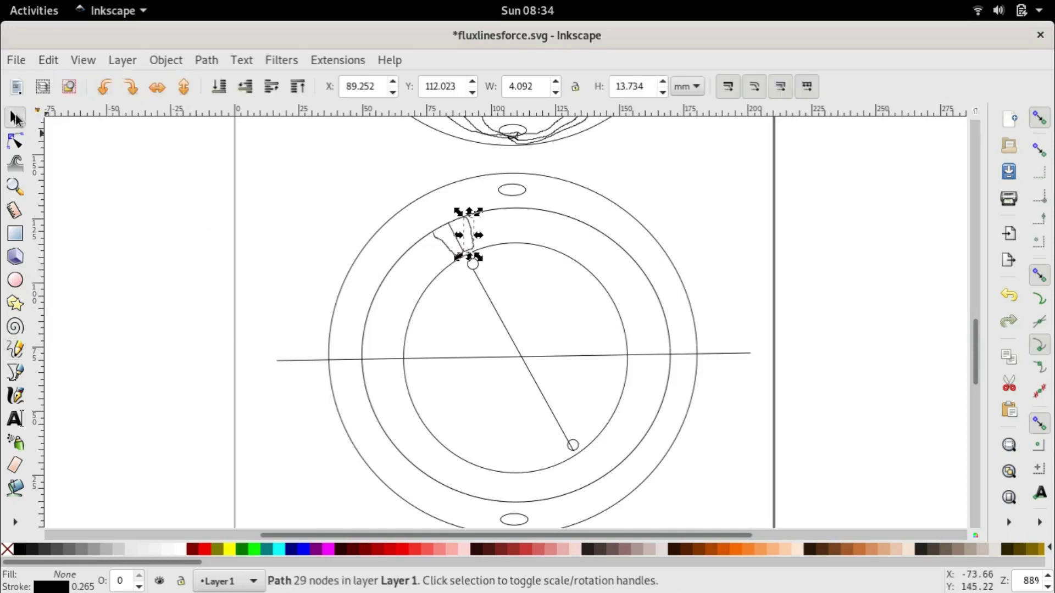
{"action": "left_click", "coordinate": [312, 229]}
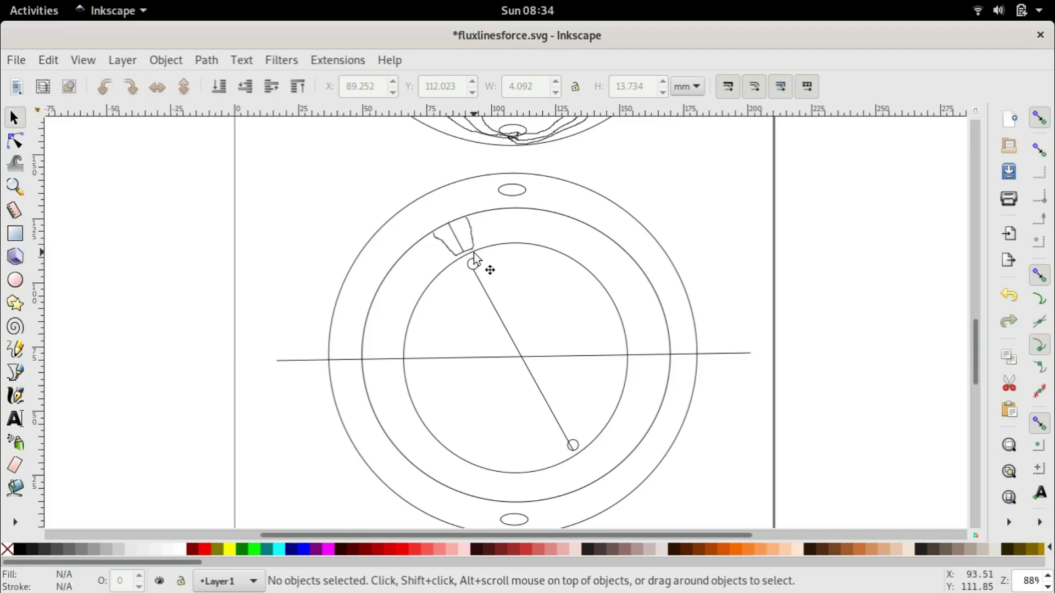
{"action": "left_click", "coordinate": [443, 241]}
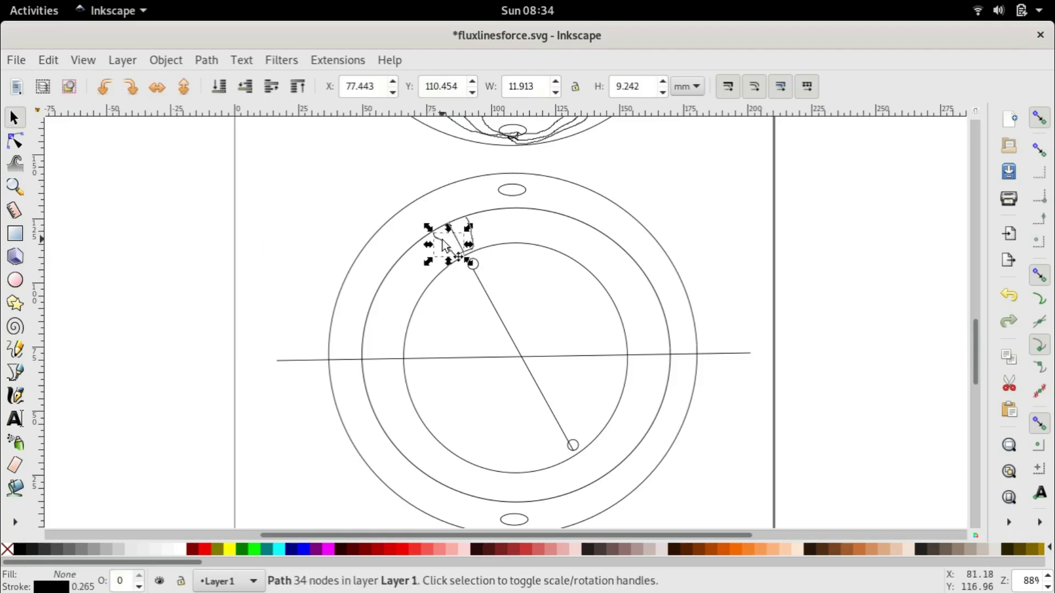
{"action": "key", "text": "Escape"}
{"action": "key", "text": "ctrl+z"}
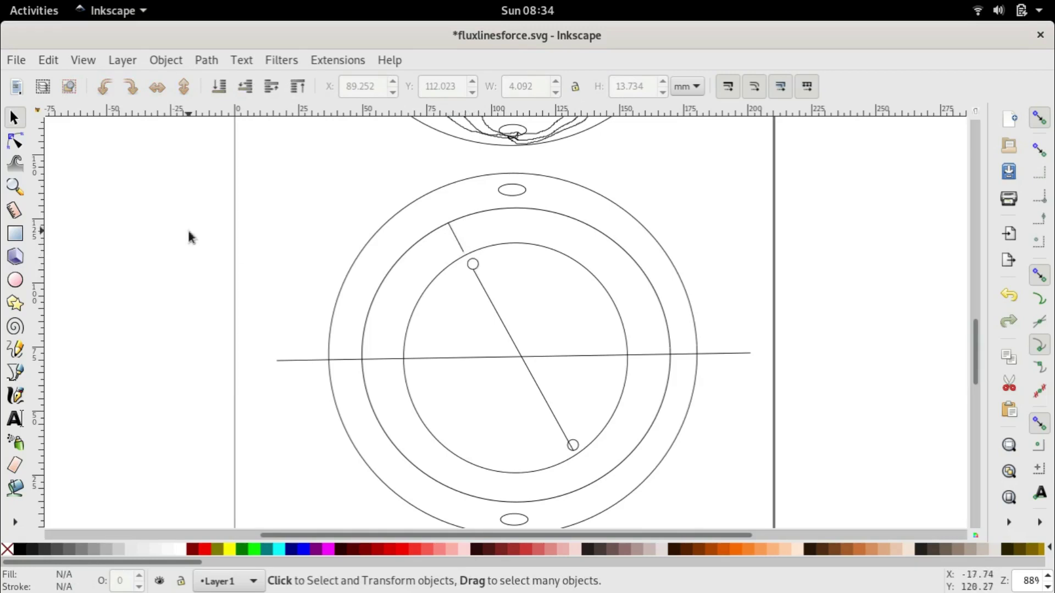
{"action": "left_click", "coordinate": [26, 349]}
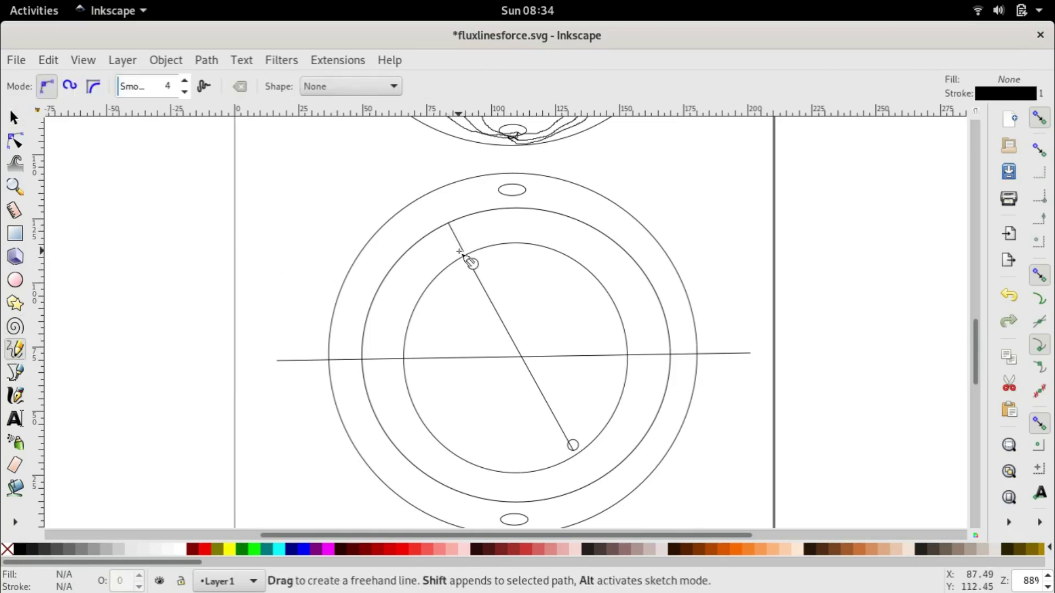
{"action": "mouse_move", "coordinate": [461, 252]}
{"action": "left_mouse_down"}
{"action": "mouse_move", "coordinate": [448, 241]}
{"action": "mouse_move", "coordinate": [462, 251]}
{"action": "left_mouse_up"}
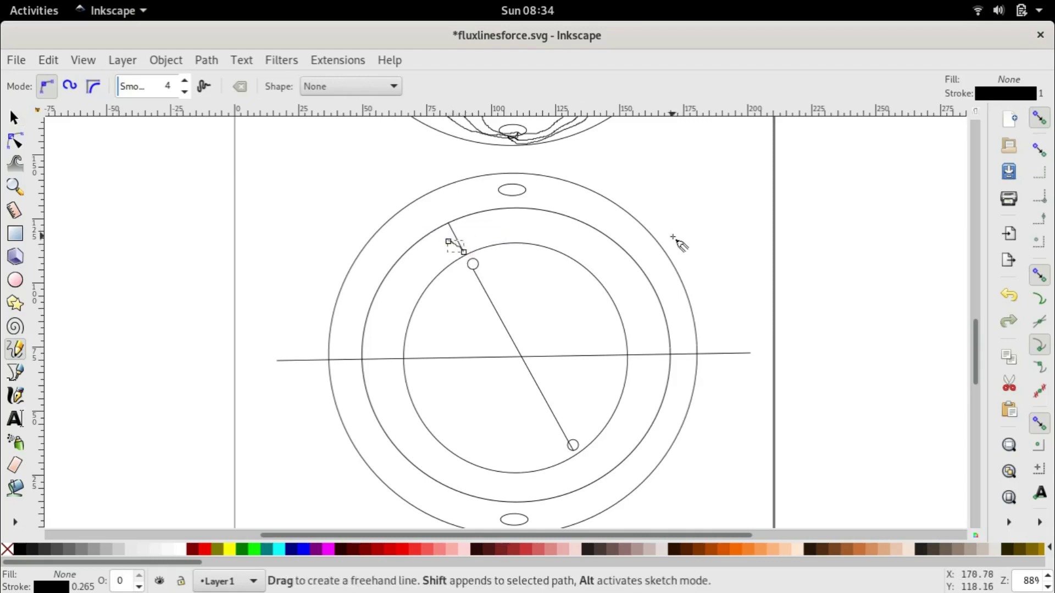
{"action": "scroll", "coordinate": [678, 230], "scroll_direction": "up", "scroll_amount": 15}
{"action": "scroll", "coordinate": [313, 331], "scroll_direction": "down", "scroll_amount": 15}
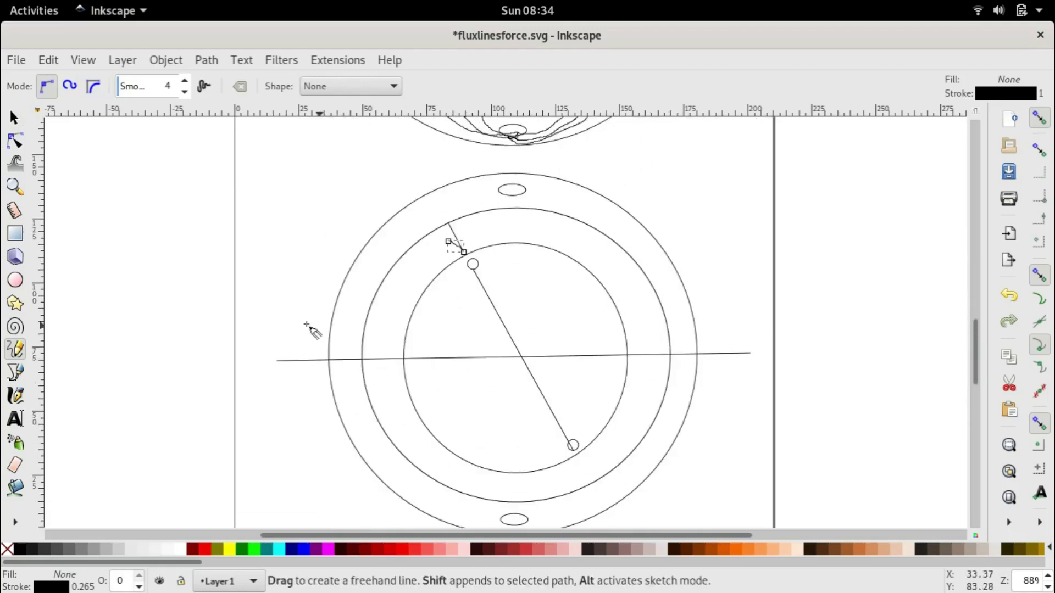
{"action": "scroll", "coordinate": [306, 324], "scroll_direction": "down", "scroll_amount": 4}
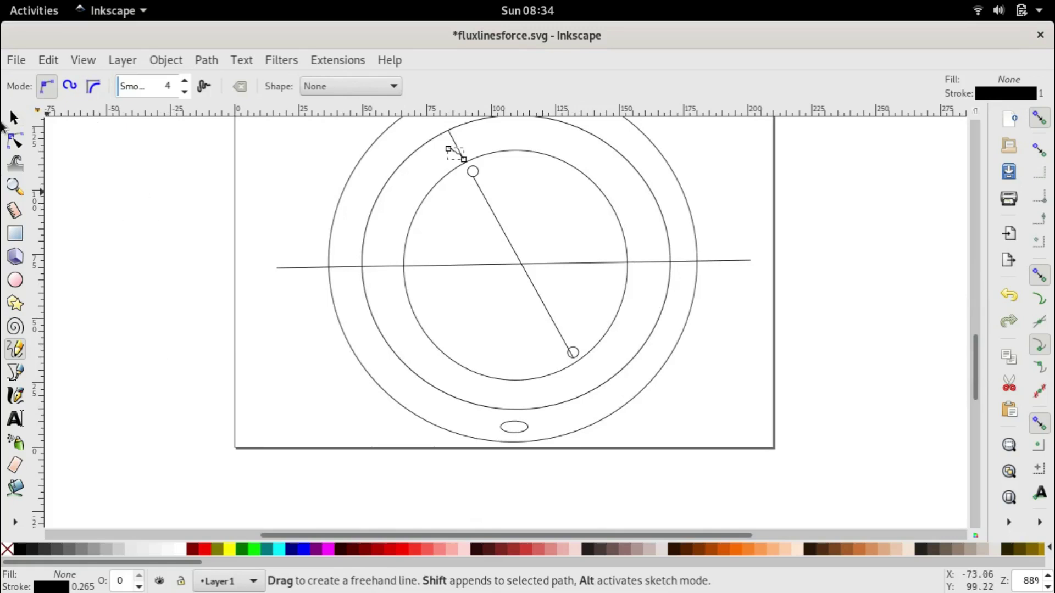
{"action": "left_click", "coordinate": [48, 61]}
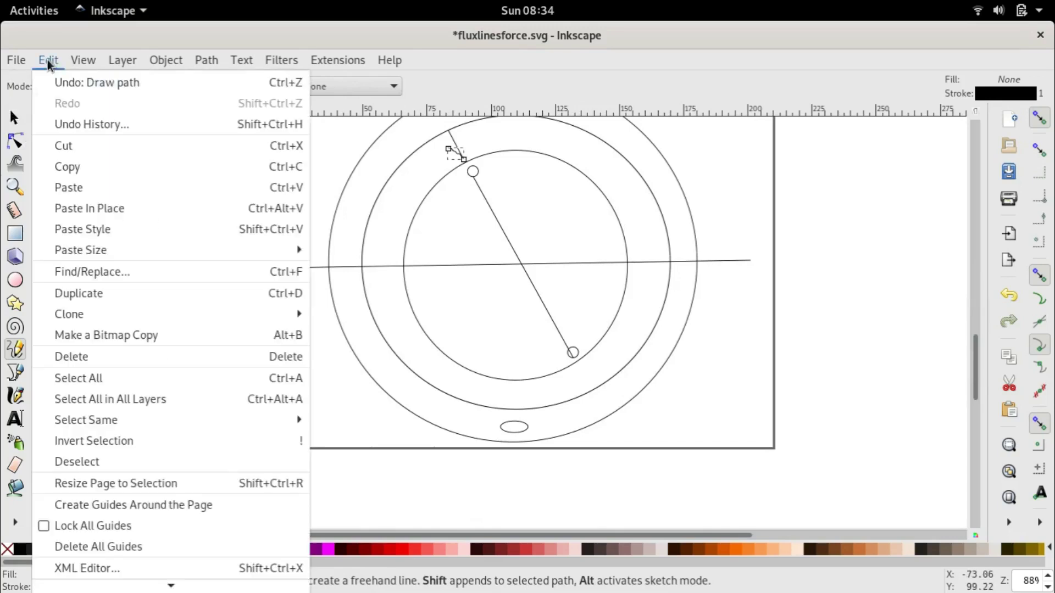
{"action": "left_click", "coordinate": [66, 84]}
{"action": "scroll", "coordinate": [522, 256], "scroll_direction": "up", "scroll_amount": 5}
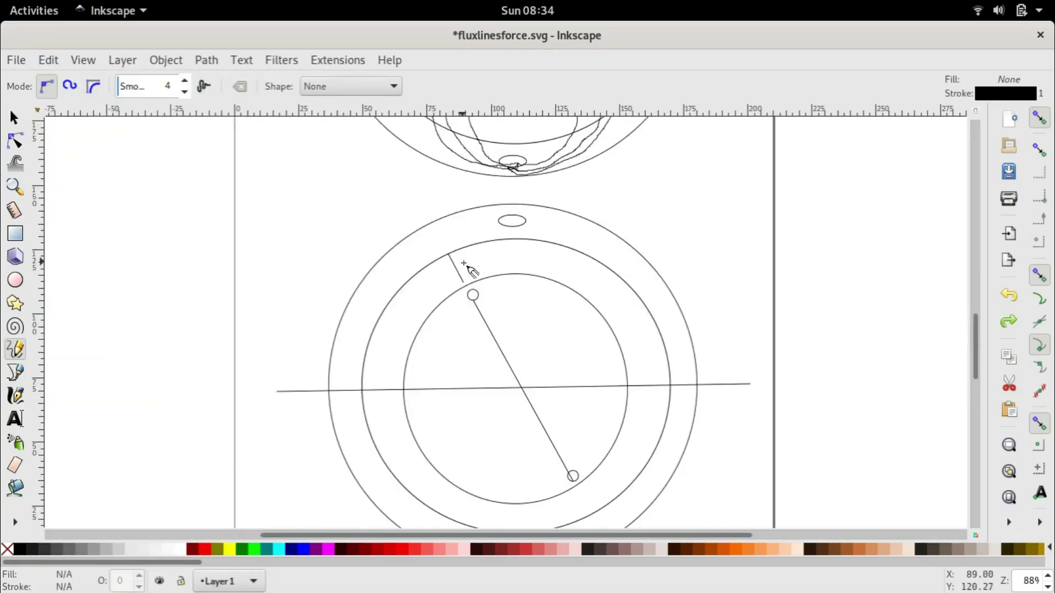
Step: Complete the freehand arrowhead at the short gap line's tip with two pencil strokes
{"action": "left_click_drag", "start_coordinate": [458, 263], "coordinate": [448, 254]}
{"action": "left_click_drag", "start_coordinate": [448, 254], "coordinate": [463, 280]}
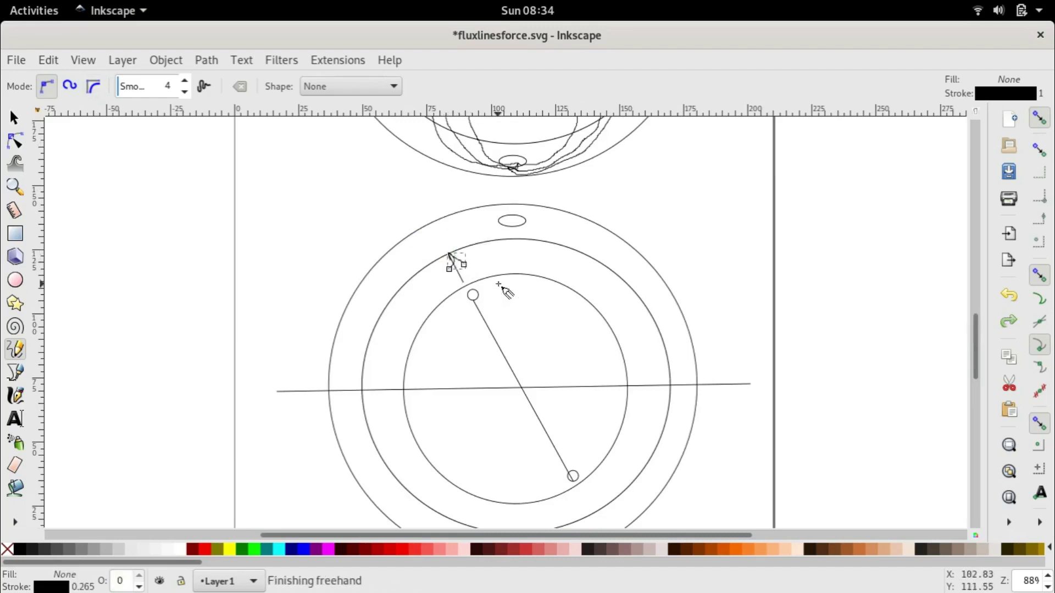
{"action": "scroll", "coordinate": [549, 236], "scroll_direction": "up", "scroll_amount": 12}
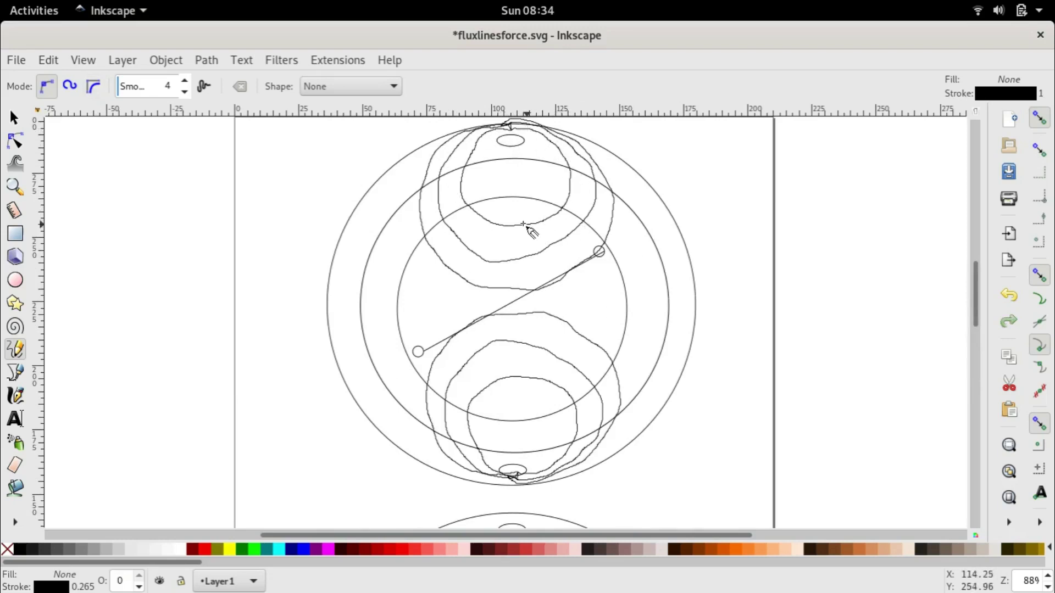
{"action": "scroll", "coordinate": [511, 343], "scroll_direction": "down", "scroll_amount": 8}
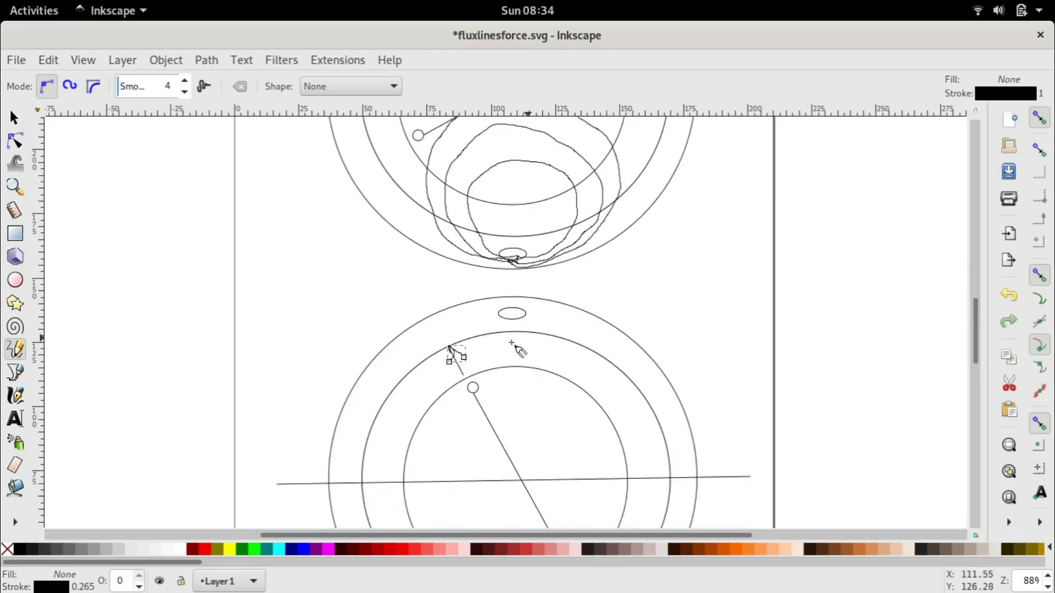
{"action": "scroll", "coordinate": [461, 354], "scroll_direction": "down", "scroll_amount": 7}
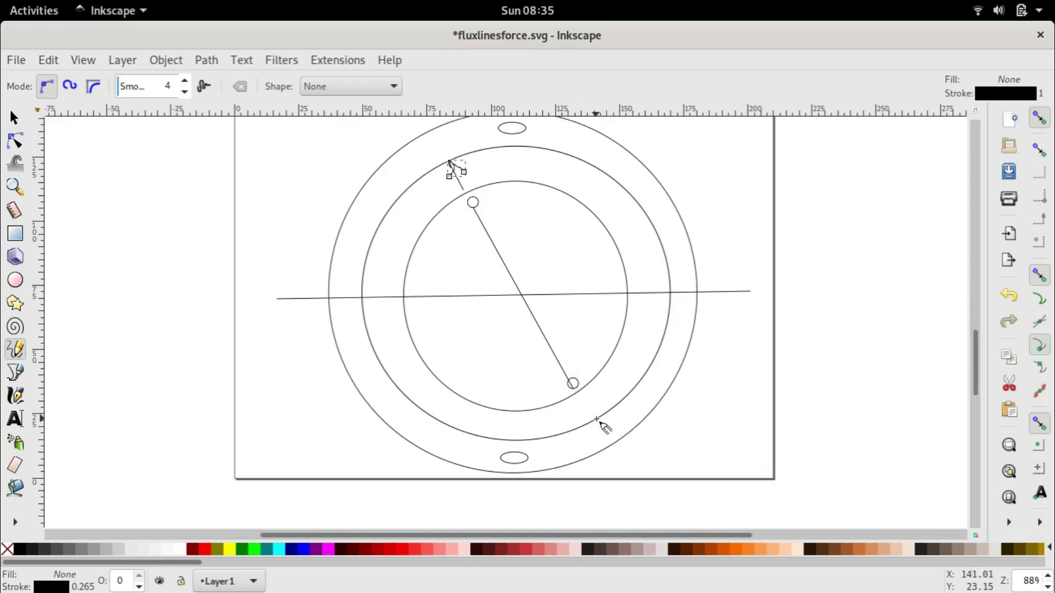
{"action": "mouse_move", "coordinate": [596, 418]}
{"action": "left_mouse_down"}
{"action": "mouse_move", "coordinate": [579, 391]}
{"action": "mouse_move", "coordinate": [596, 415]}
{"action": "left_mouse_up"}
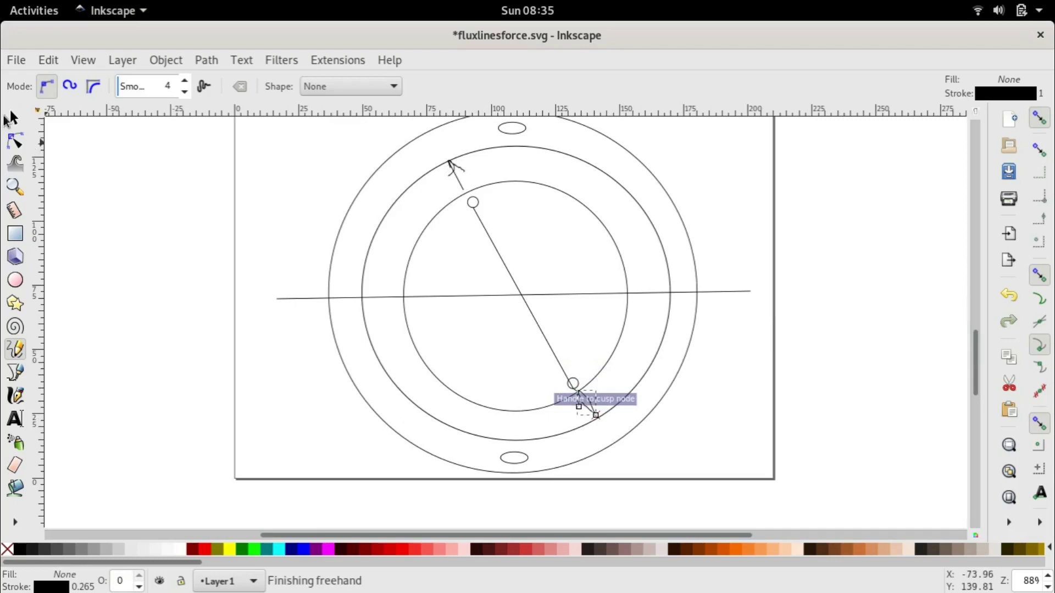
{"action": "left_click", "coordinate": [14, 118]}
{"action": "left_click", "coordinate": [342, 210]}
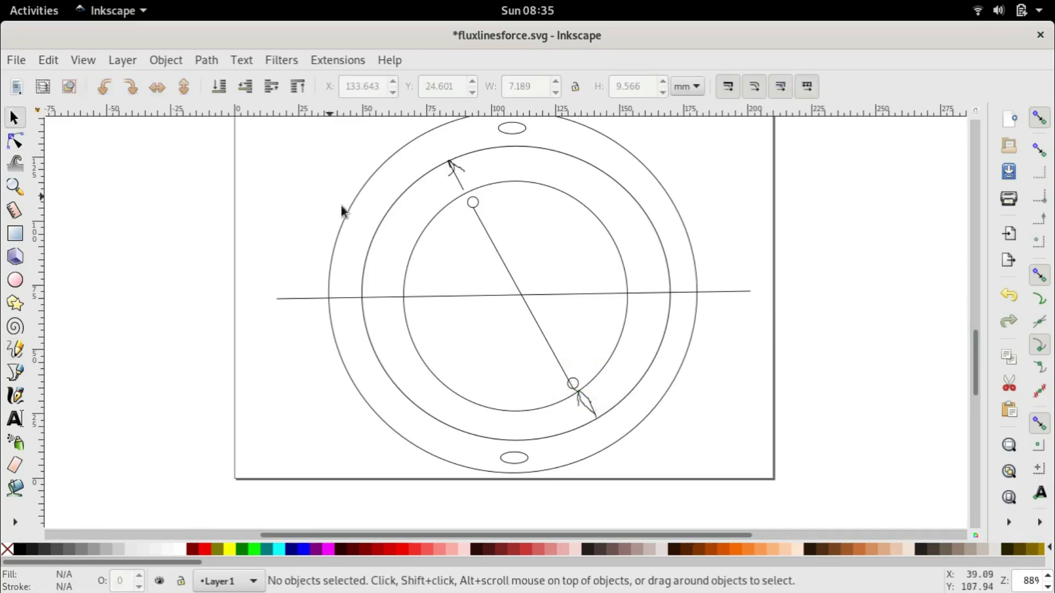
{"action": "scroll", "coordinate": [745, 319], "scroll_direction": "up", "scroll_amount": 3}
{"action": "scroll", "coordinate": [736, 324], "scroll_direction": "down", "scroll_amount": 4}
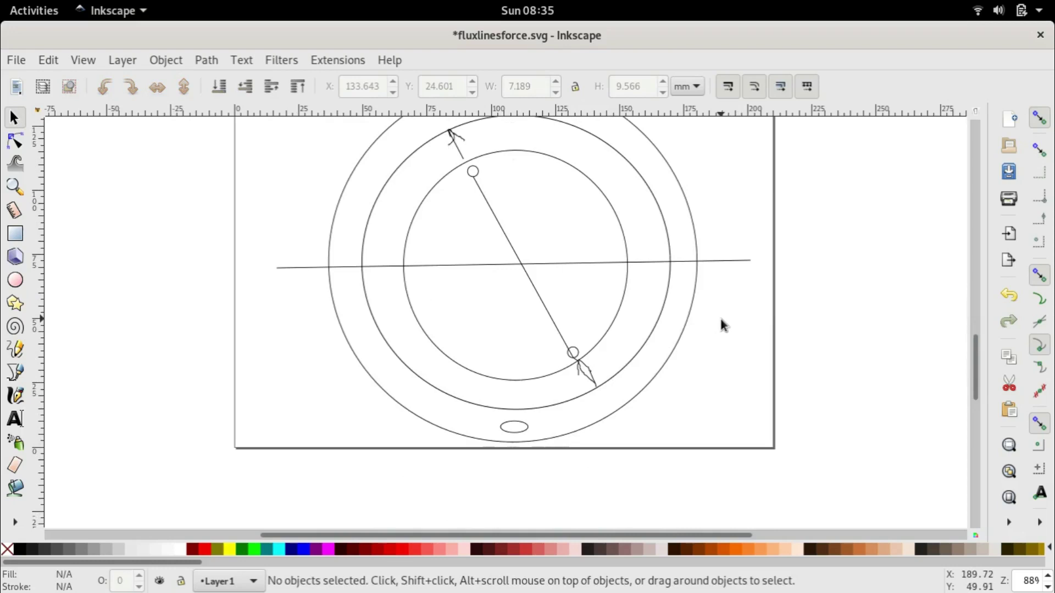
{"action": "scroll", "coordinate": [720, 324], "scroll_direction": "up", "scroll_amount": 2}
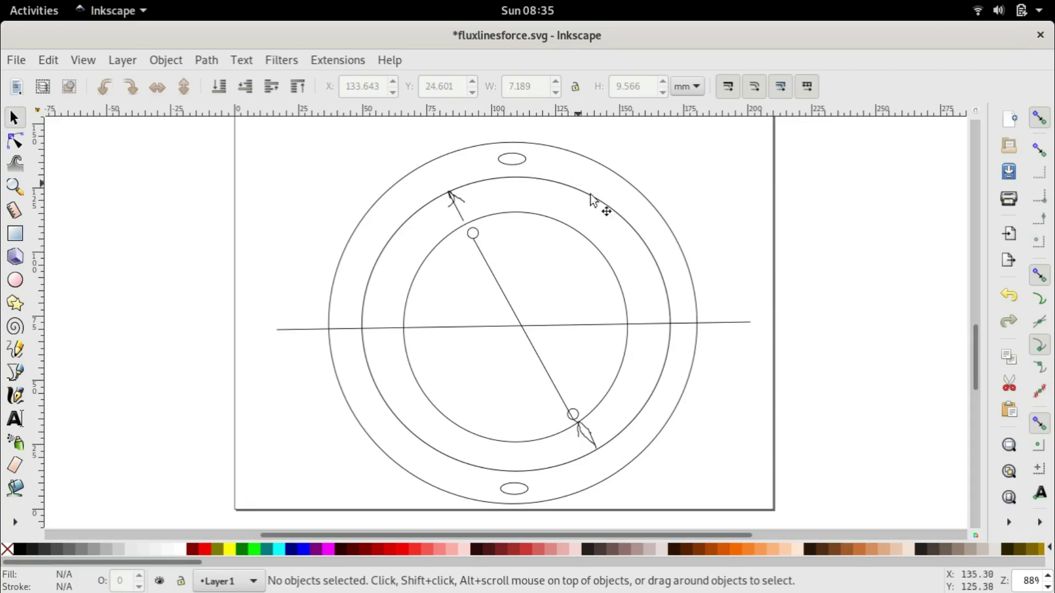
{"action": "scroll", "coordinate": [675, 278], "scroll_direction": "up", "scroll_amount": 8}
{"action": "scroll", "coordinate": [674, 276], "scroll_direction": "down", "scroll_amount": 6}
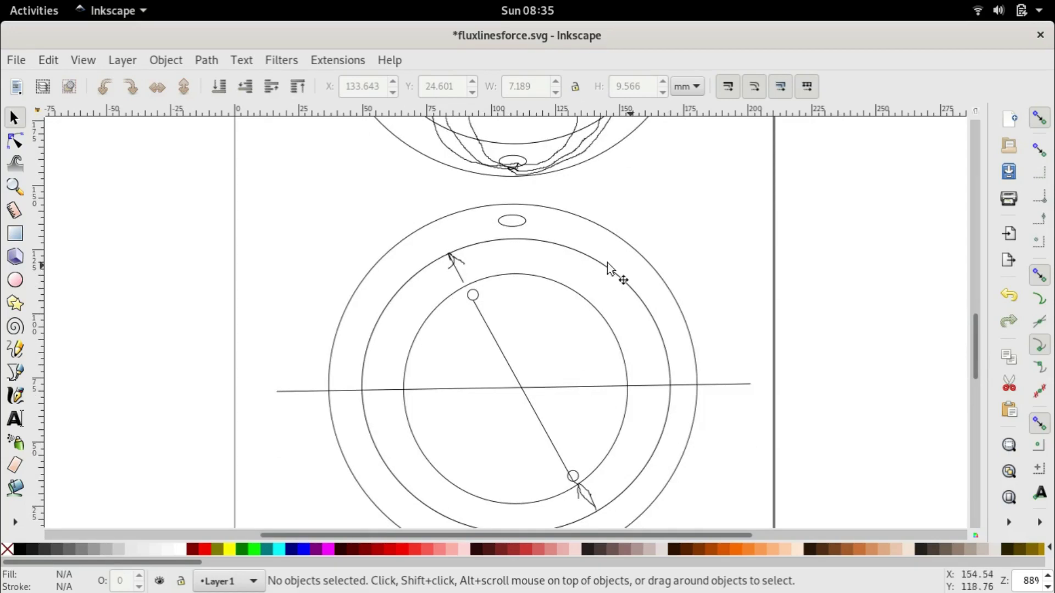
{"action": "scroll", "coordinate": [513, 132], "scroll_direction": "up", "scroll_amount": 10}
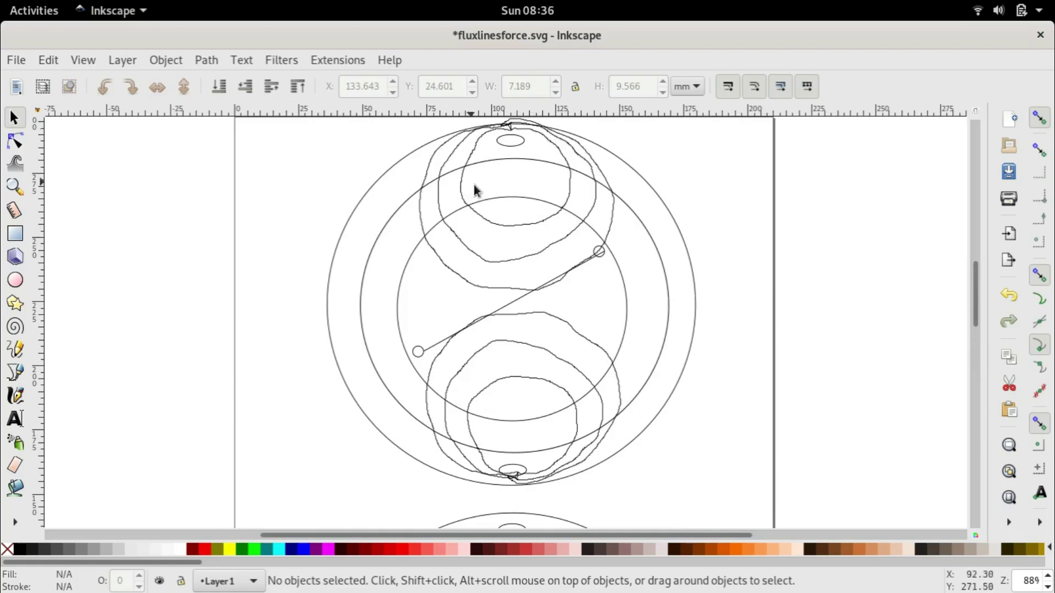
{"action": "scroll", "coordinate": [474, 185], "scroll_direction": "down", "scroll_amount": 10}
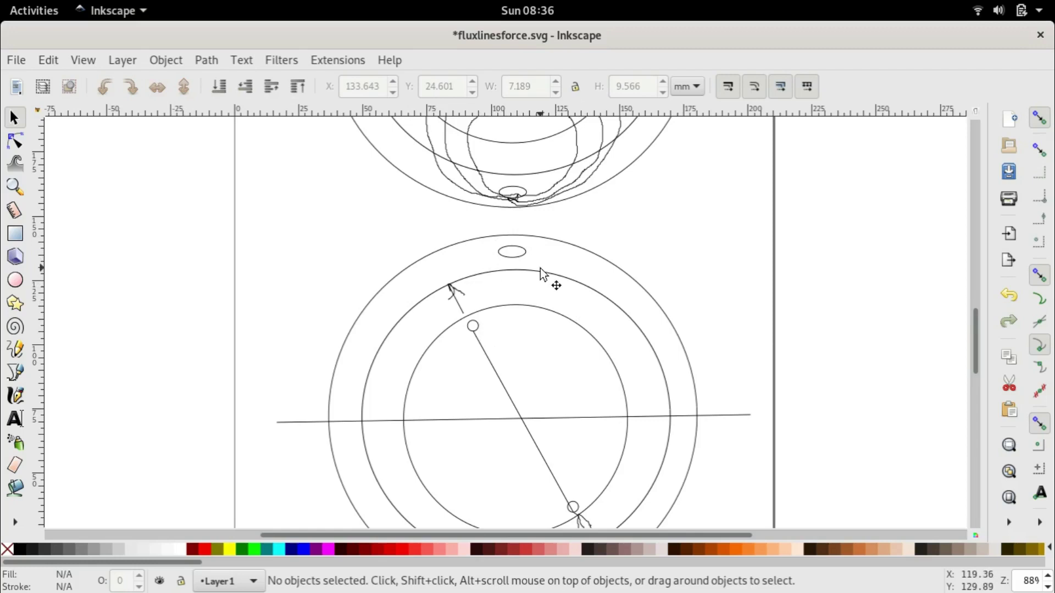
{"action": "scroll", "coordinate": [665, 299], "scroll_direction": "up", "scroll_amount": 6}
{"action": "scroll", "coordinate": [666, 287], "scroll_direction": "up", "scroll_amount": 5}
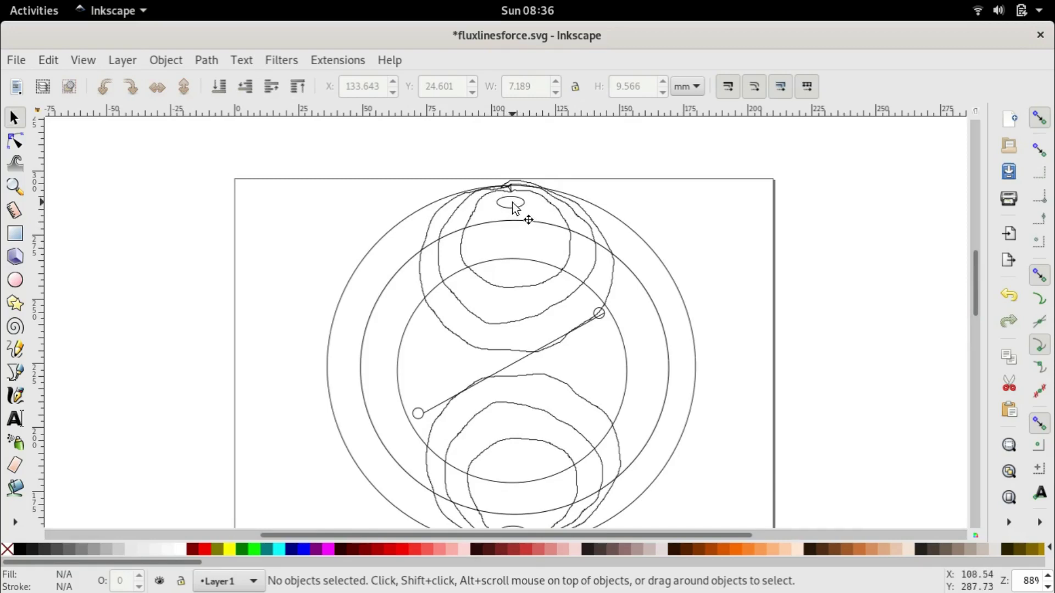
{"action": "scroll", "coordinate": [517, 249], "scroll_direction": "down", "scroll_amount": 13}
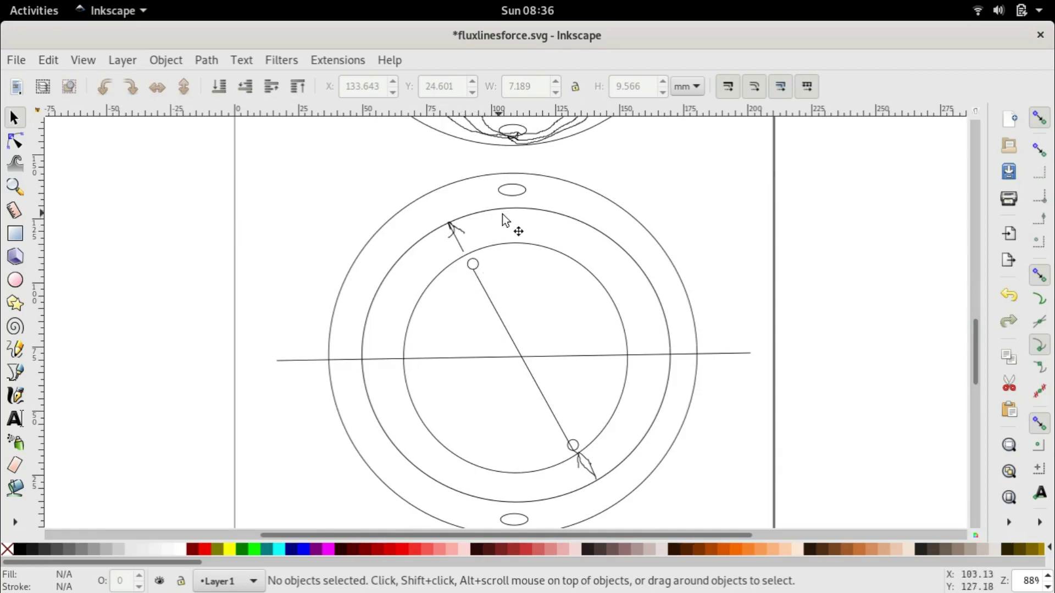
{"action": "scroll", "coordinate": [492, 281], "scroll_direction": "up", "scroll_amount": 5}
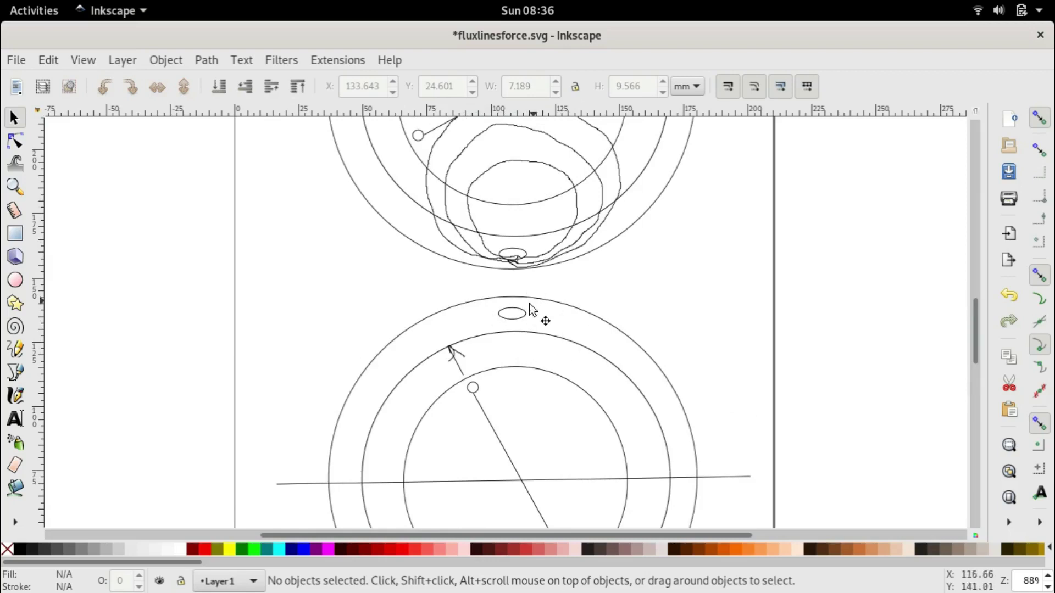
{"action": "scroll", "coordinate": [543, 323], "scroll_direction": "down", "scroll_amount": 3}
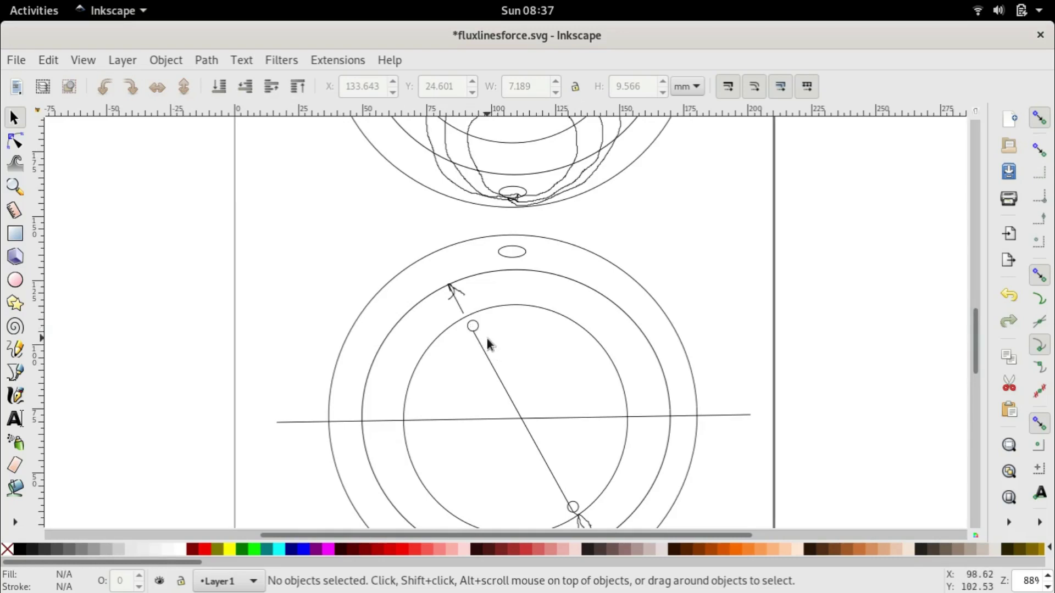
{"action": "scroll", "coordinate": [498, 354], "scroll_direction": "down", "scroll_amount": 1}
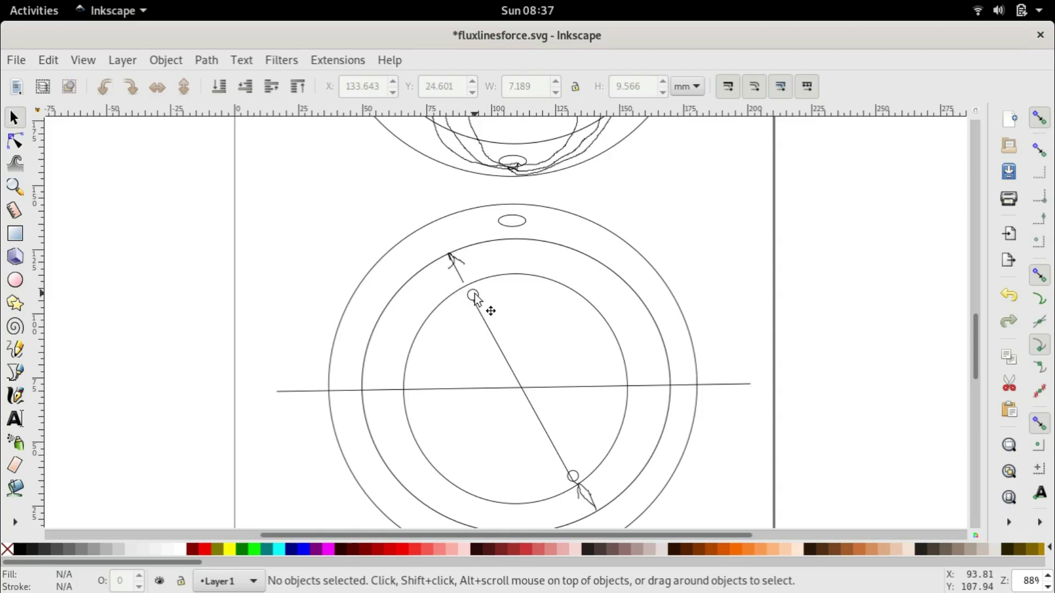
{"action": "scroll", "coordinate": [654, 301], "scroll_direction": "down", "scroll_amount": 1}
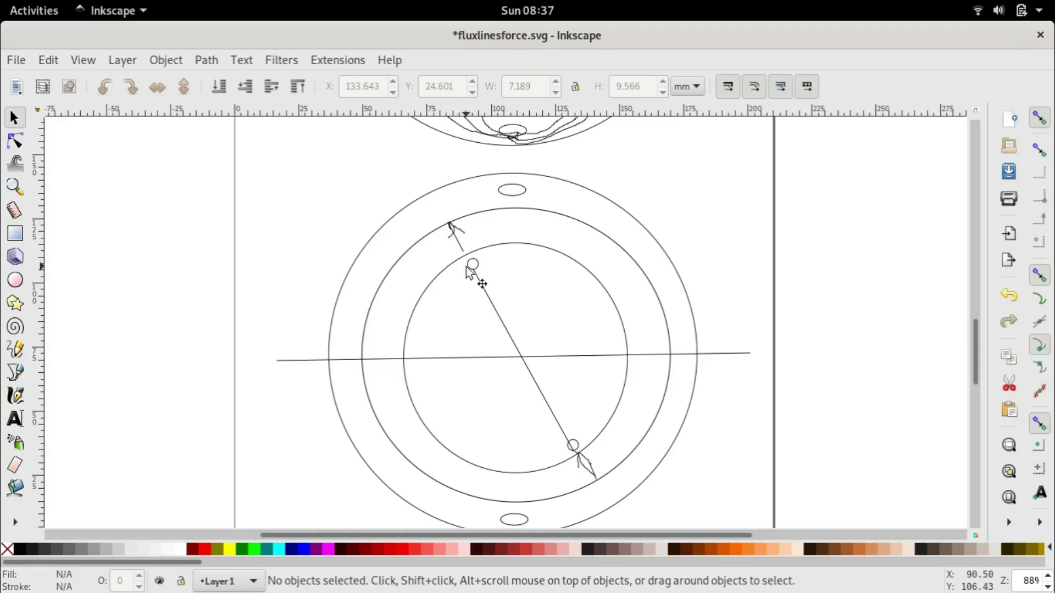
Step: Pencil a force arrow from the upper conductor node heading down-left
{"action": "left_click", "coordinate": [16, 348]}
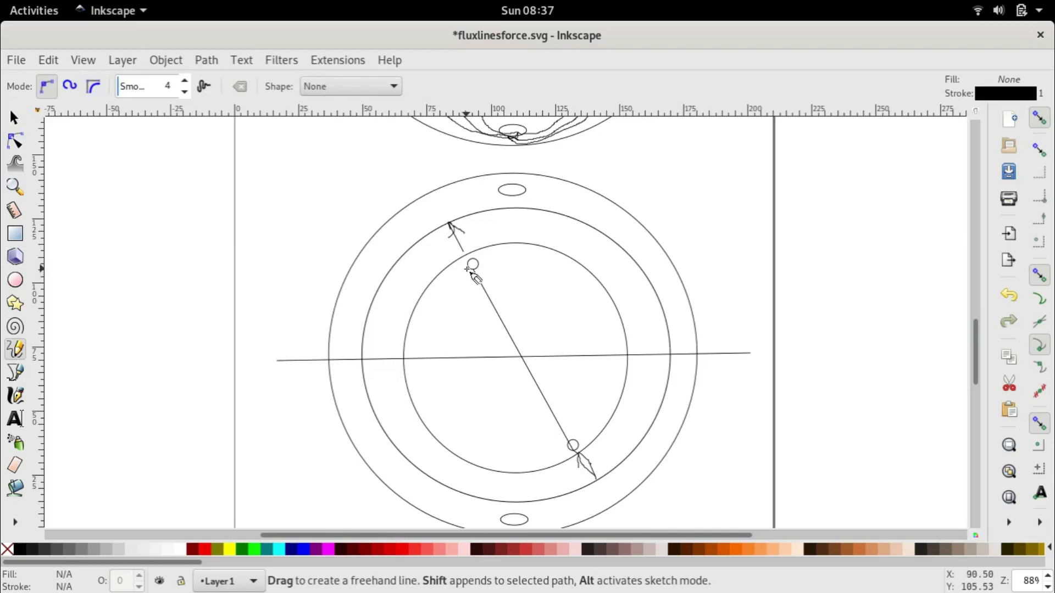
{"action": "mouse_move", "coordinate": [466, 268]}
{"action": "left_mouse_down"}
{"action": "mouse_move", "coordinate": [430, 291]}
{"action": "mouse_move", "coordinate": [444, 299]}
{"action": "left_mouse_up"}
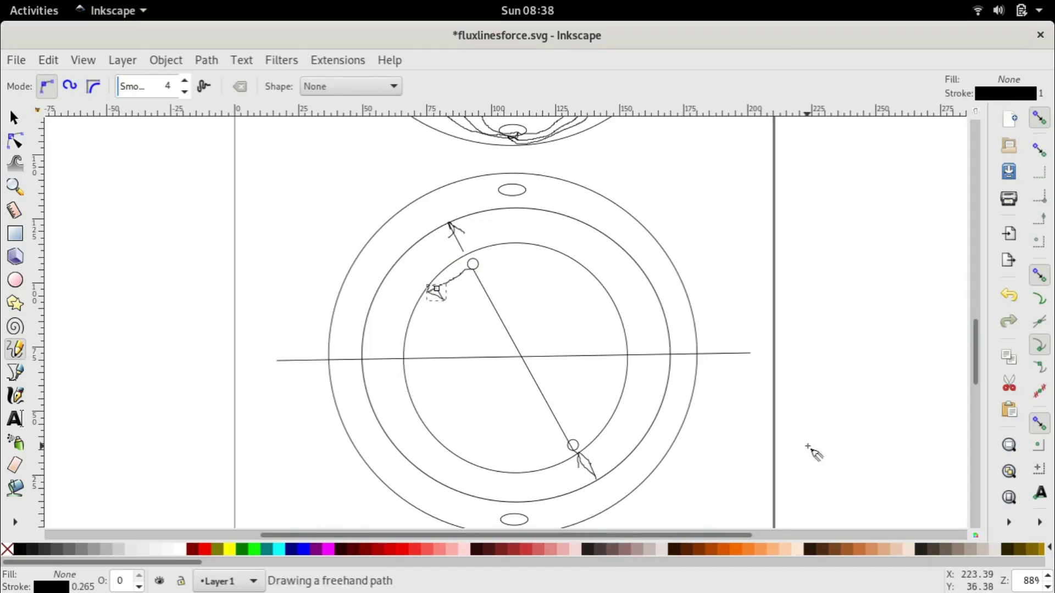
{"action": "scroll", "coordinate": [786, 421], "scroll_direction": "up", "scroll_amount": 5}
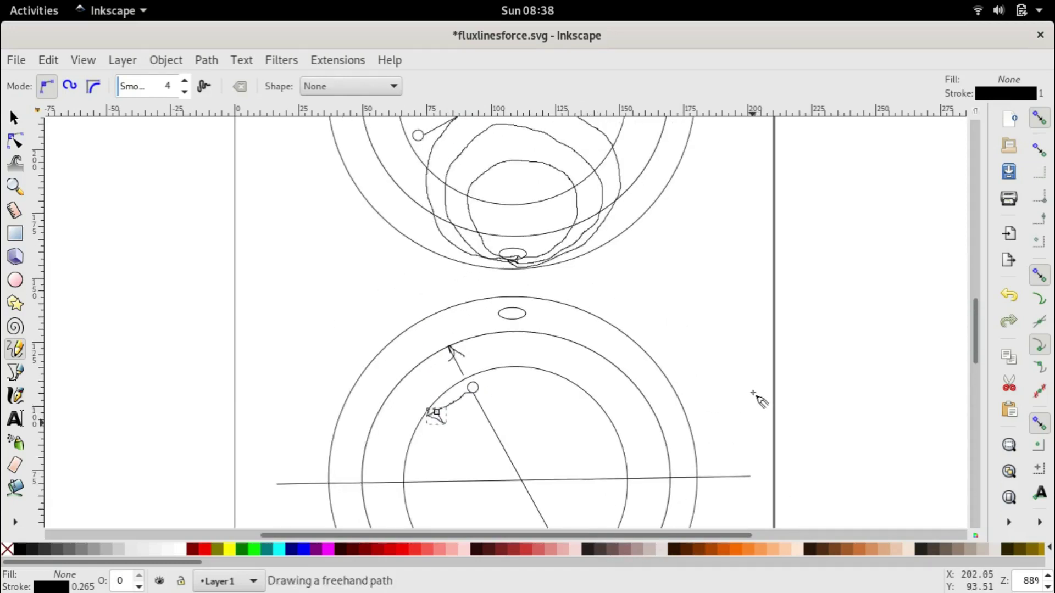
{"action": "scroll", "coordinate": [709, 434], "scroll_direction": "down", "scroll_amount": 9}
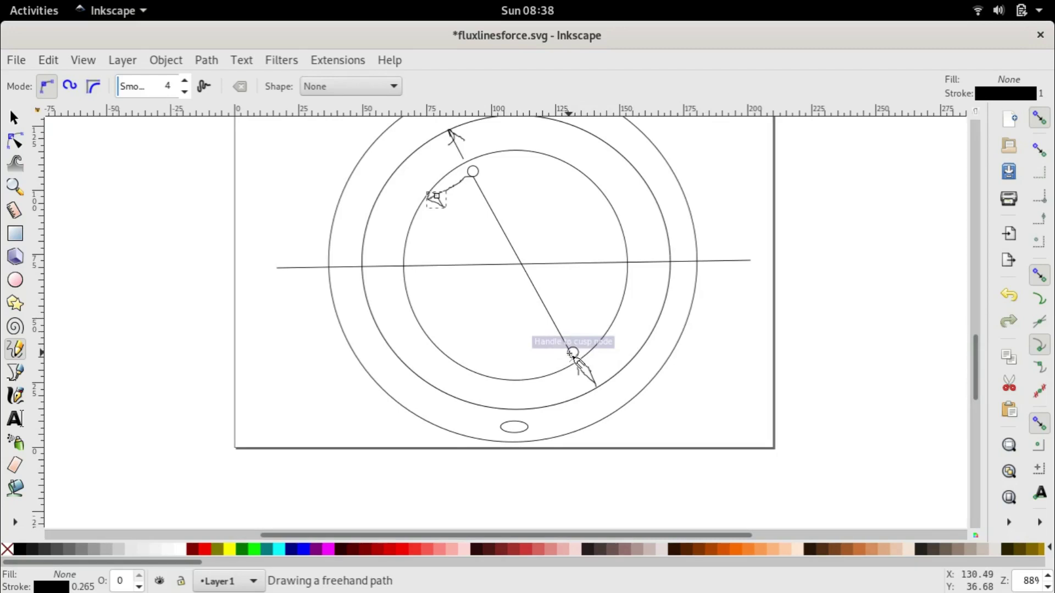
{"action": "scroll", "coordinate": [530, 191], "scroll_direction": "up", "scroll_amount": 4}
{"action": "scroll", "coordinate": [568, 519], "scroll_direction": "up", "scroll_amount": 1}
{"action": "scroll", "coordinate": [533, 483], "scroll_direction": "down", "scroll_amount": 4}
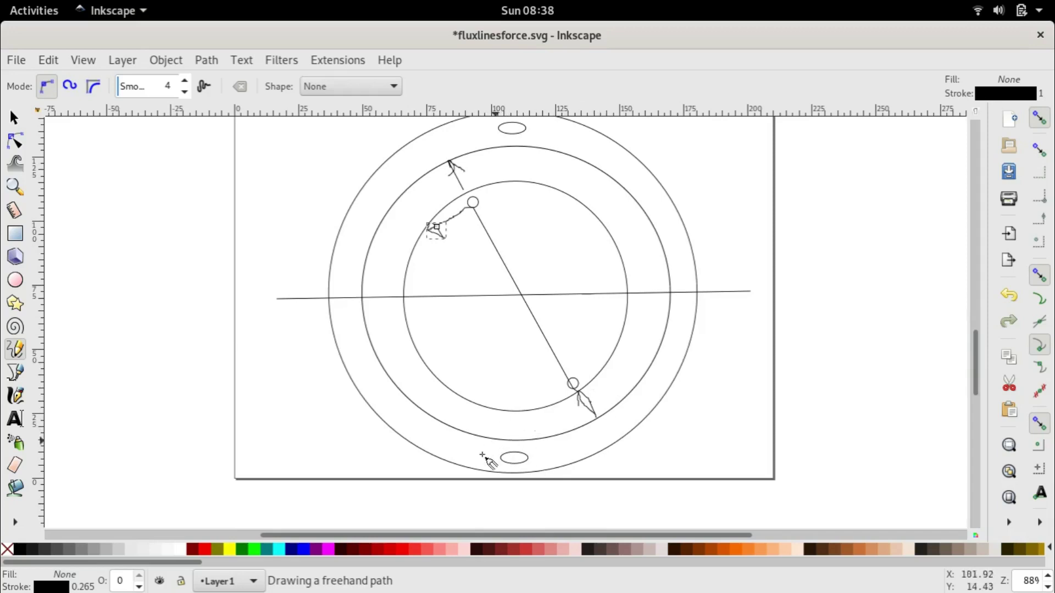
Step: Pencil a second force arrow from the lower conductor node heading up-right
{"action": "left_click", "coordinate": [580, 380]}
{"action": "mouse_move", "coordinate": [624, 354]}
{"action": "left_mouse_down"}
{"action": "mouse_move", "coordinate": [603, 346]}
{"action": "mouse_move", "coordinate": [620, 349]}
{"action": "mouse_move", "coordinate": [616, 374]}
{"action": "left_mouse_up"}
{"action": "scroll", "coordinate": [801, 436], "scroll_direction": "up", "scroll_amount": 4}
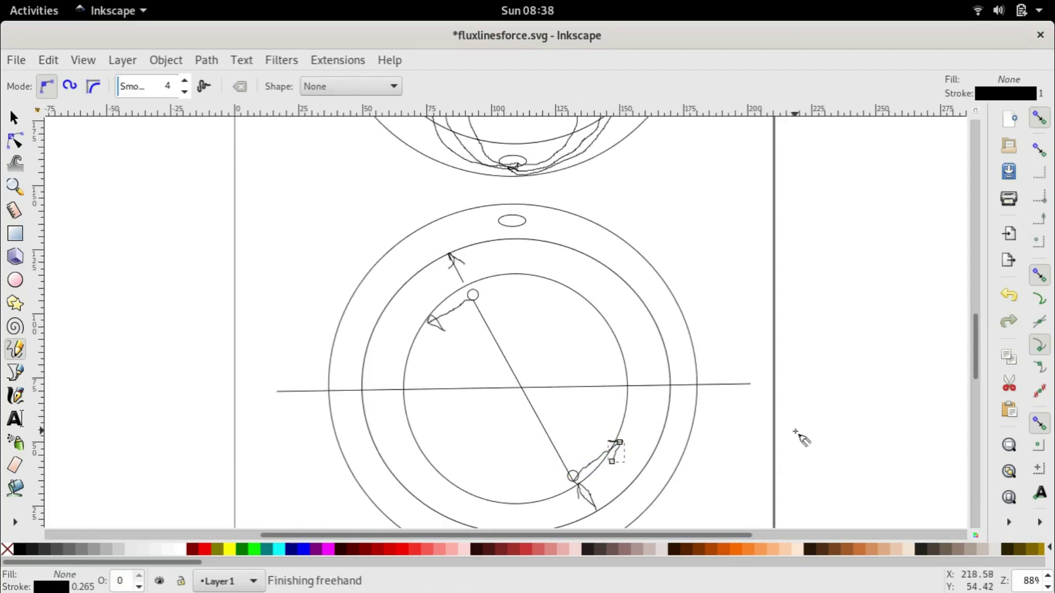
{"action": "scroll", "coordinate": [760, 433], "scroll_direction": "down", "scroll_amount": 4}
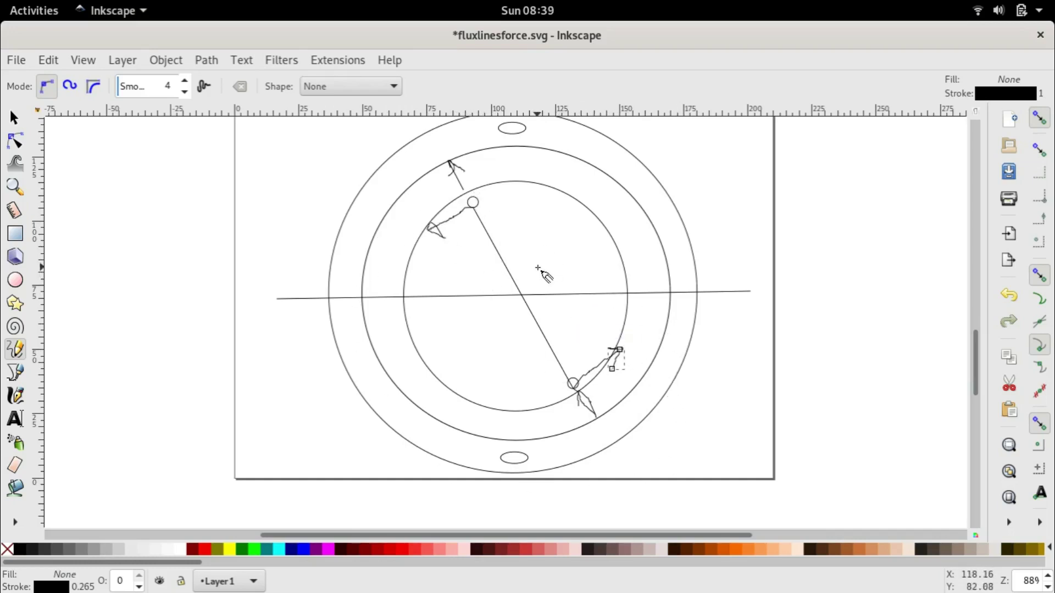
Step: Pencil a curved arc just above the rotor centre as the rotation arrow
{"action": "mouse_move", "coordinate": [564, 279]}
{"action": "left_mouse_down"}
{"action": "mouse_move", "coordinate": [525, 258]}
{"action": "mouse_move", "coordinate": [508, 294]}
{"action": "mouse_move", "coordinate": [518, 306]}
{"action": "left_mouse_up"}
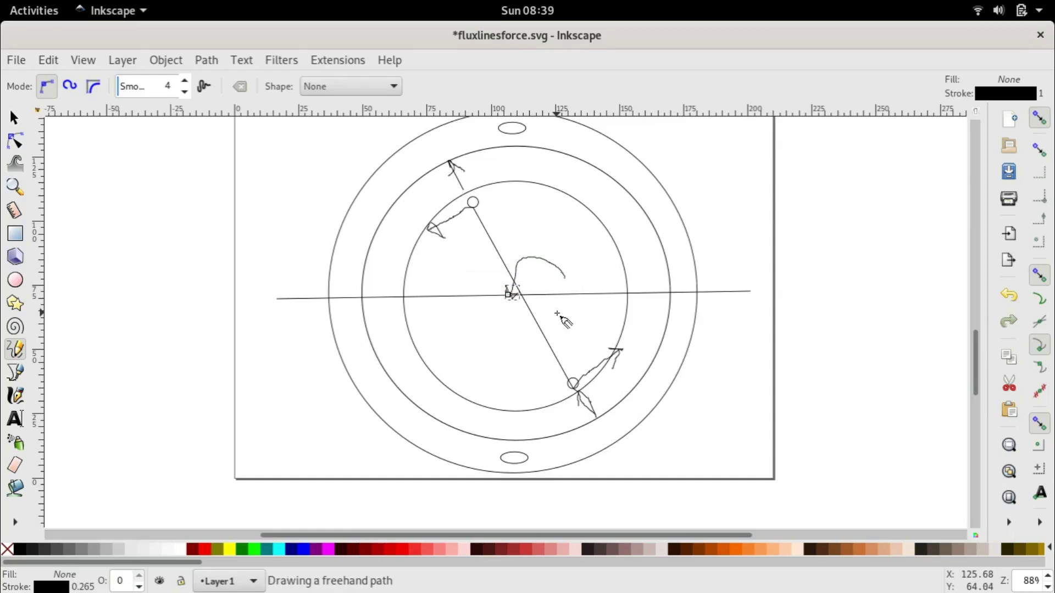
{"action": "scroll", "coordinate": [652, 353], "scroll_direction": "up", "scroll_amount": 2}
{"action": "scroll", "coordinate": [651, 352], "scroll_direction": "down", "scroll_amount": 2}
{"action": "scroll", "coordinate": [576, 318], "scroll_direction": "up", "scroll_amount": 1}
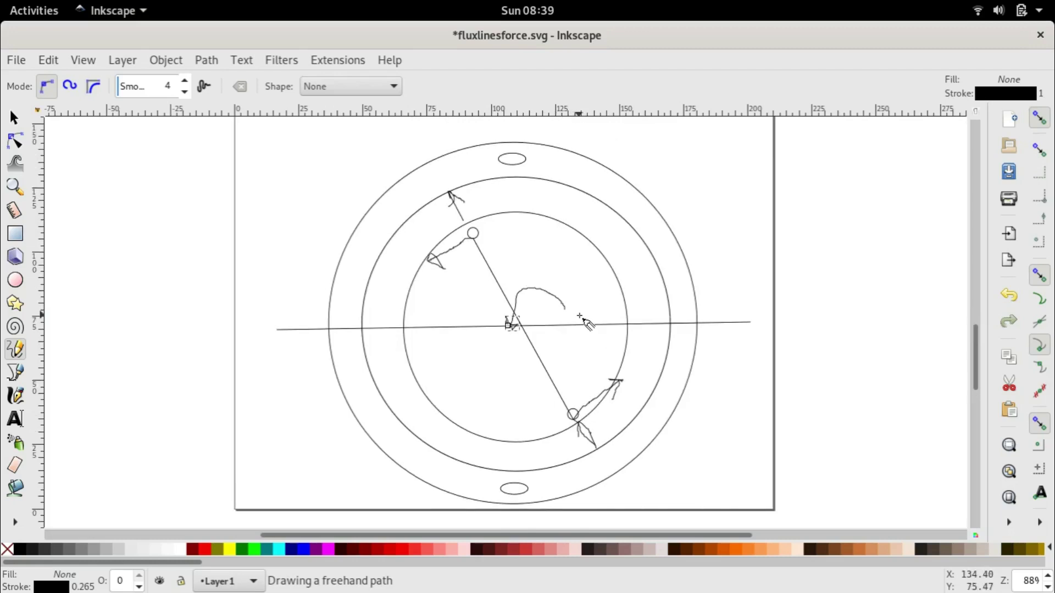
{"action": "scroll", "coordinate": [725, 258], "scroll_direction": "up", "scroll_amount": 14}
{"action": "mouse_move", "coordinate": [489, 171]}
{"action": "left_mouse_down"}
{"action": "mouse_move", "coordinate": [515, 172]}
{"action": "mouse_move", "coordinate": [503, 183]}
{"action": "mouse_move", "coordinate": [514, 156]}
{"action": "mouse_move", "coordinate": [499, 172]}
{"action": "left_mouse_up"}
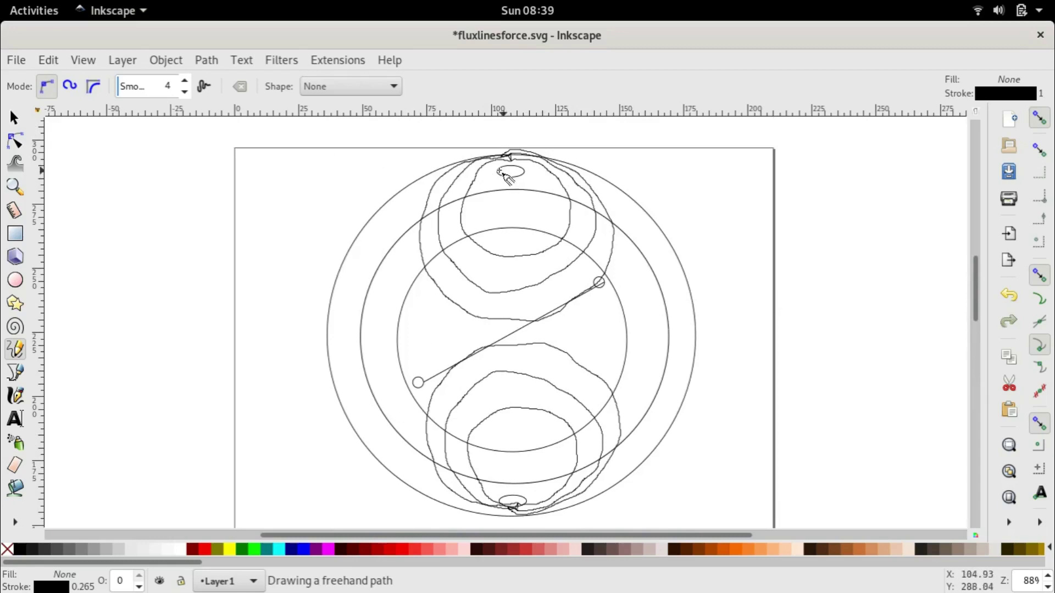
{"action": "scroll", "coordinate": [571, 376], "scroll_direction": "down", "scroll_amount": 13}
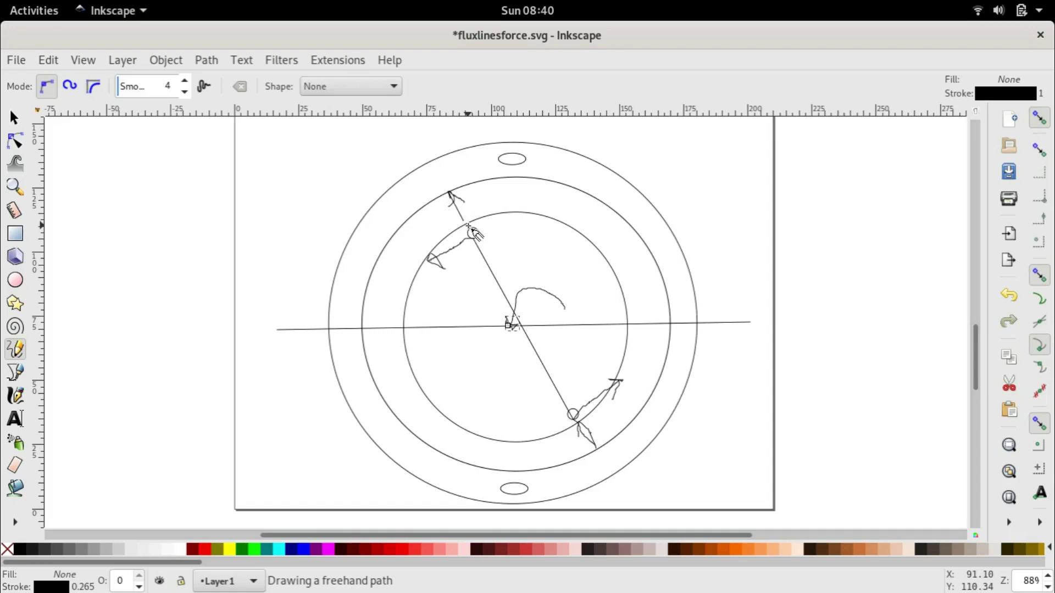
Step: Save fluxlinesforce.svg with Ctrl+S
{"action": "key", "text": "ctrl+s"}
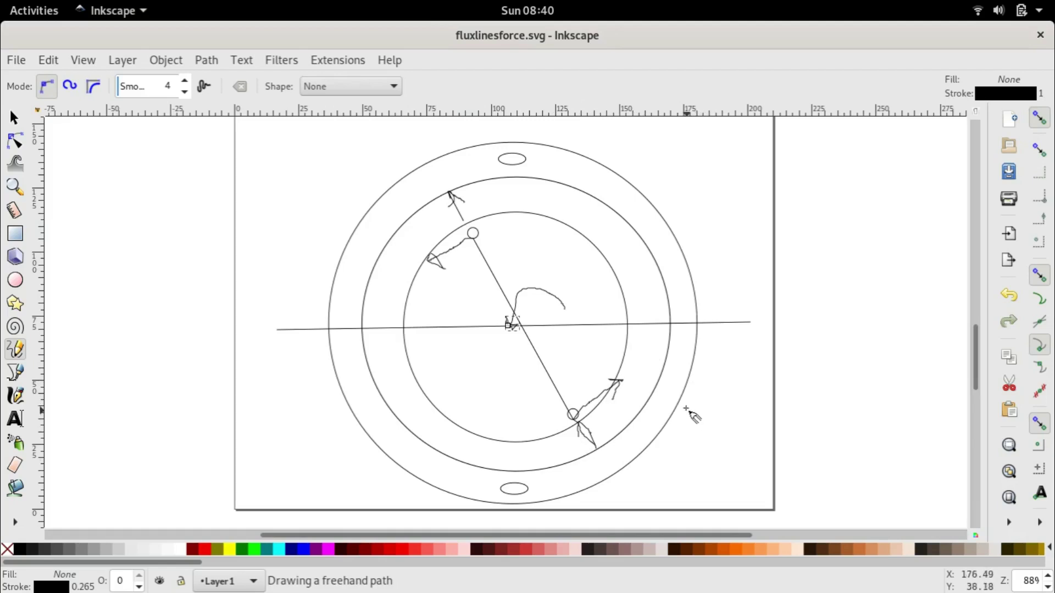
{"action": "scroll", "coordinate": [585, 407], "scroll_direction": "down", "scroll_amount": 3}
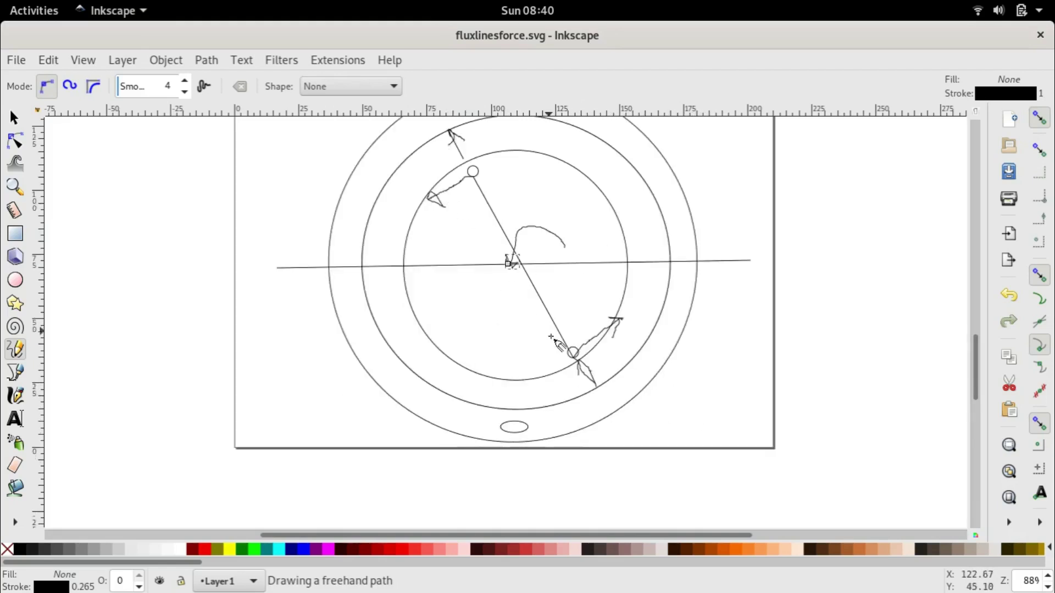
{"action": "scroll", "coordinate": [527, 313], "scroll_direction": "up", "scroll_amount": 4}
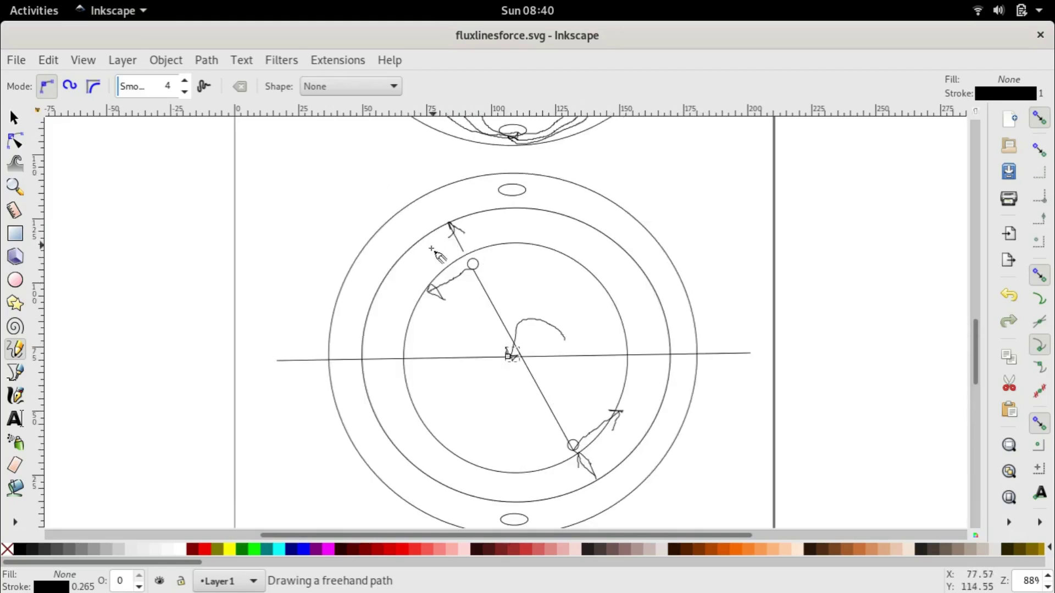